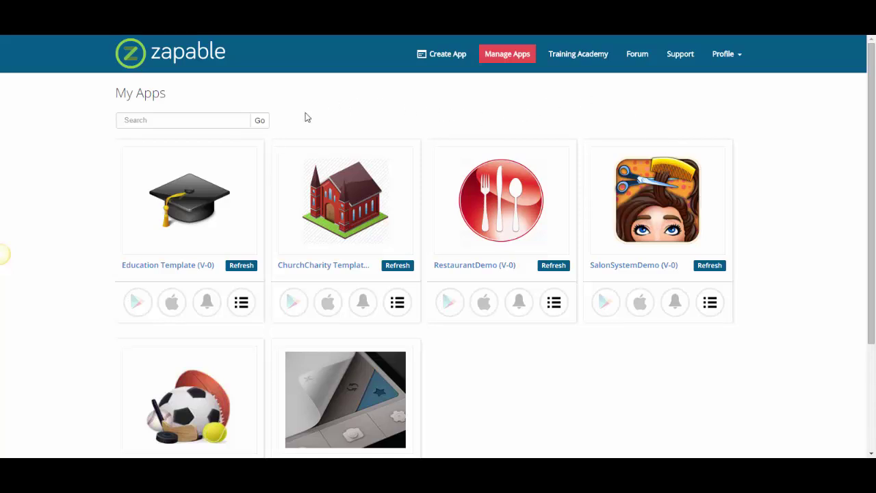
# - Show the Education Template card's Edit, Clone and Delete options on the My Apps page
pyautogui.moveTo(191, 200)
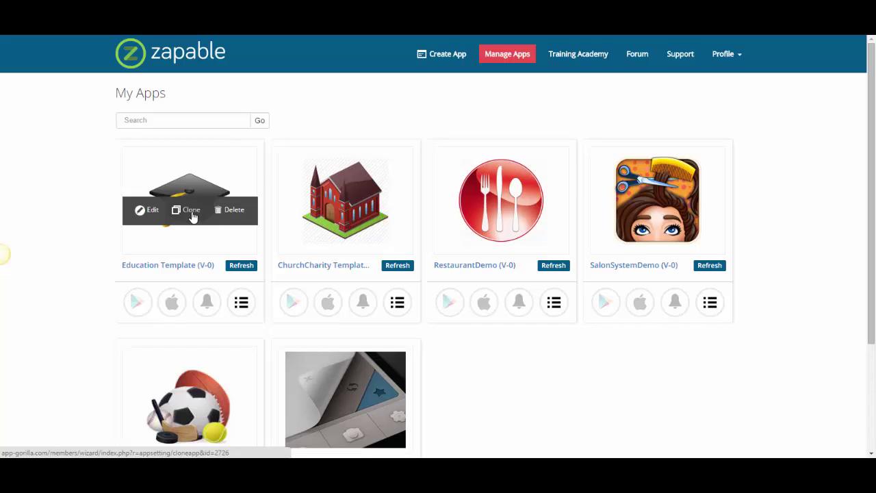
# - Clone the Education Template as 'CoburgWest' with App Id com.school.example and save the app info
pyautogui.click(190, 214)
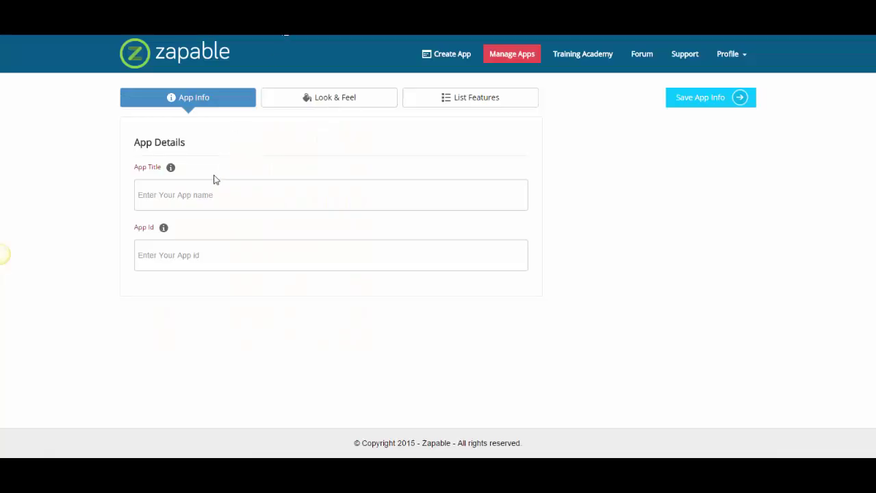
pyautogui.click(186, 193)
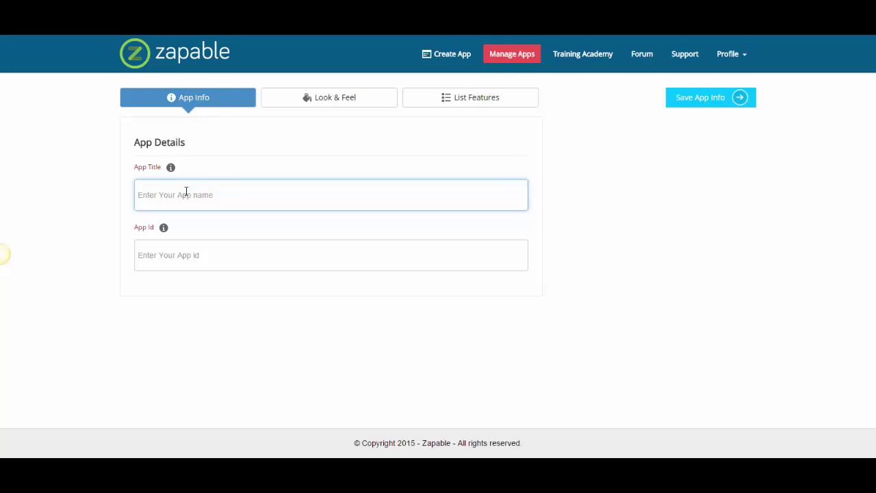
pyautogui.write('Coburn')
pyautogui.press('BackSpace')
pyautogui.write('g')
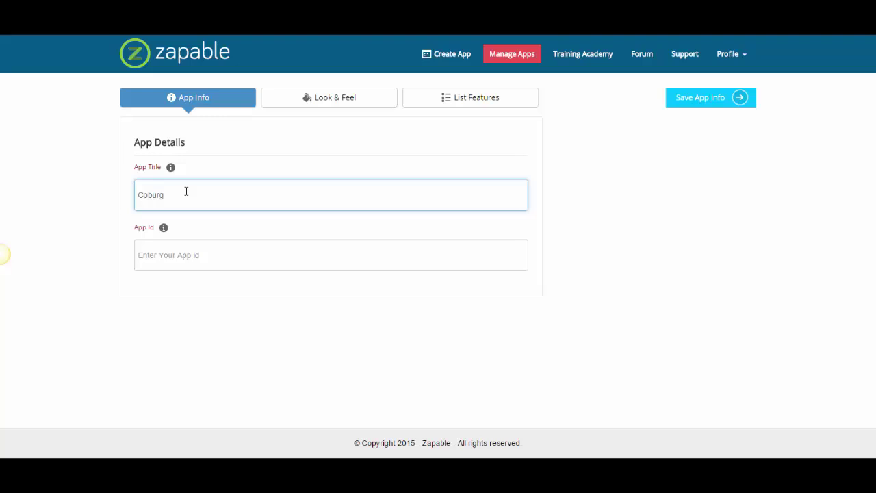
pyautogui.write('West')
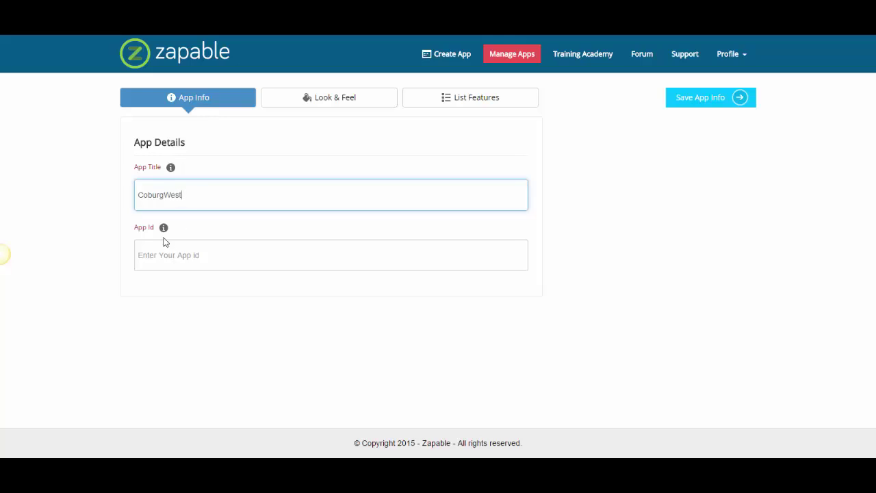
pyautogui.moveTo(165, 230)
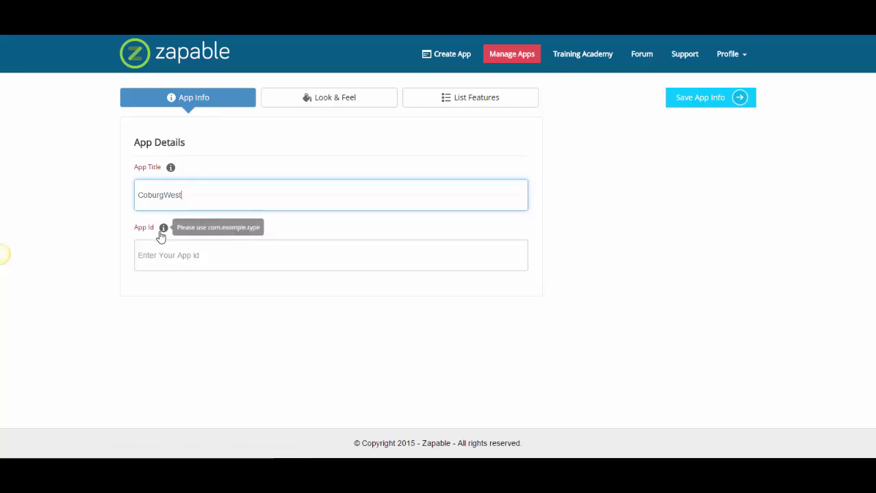
pyautogui.click(164, 254)
pyautogui.write('c')
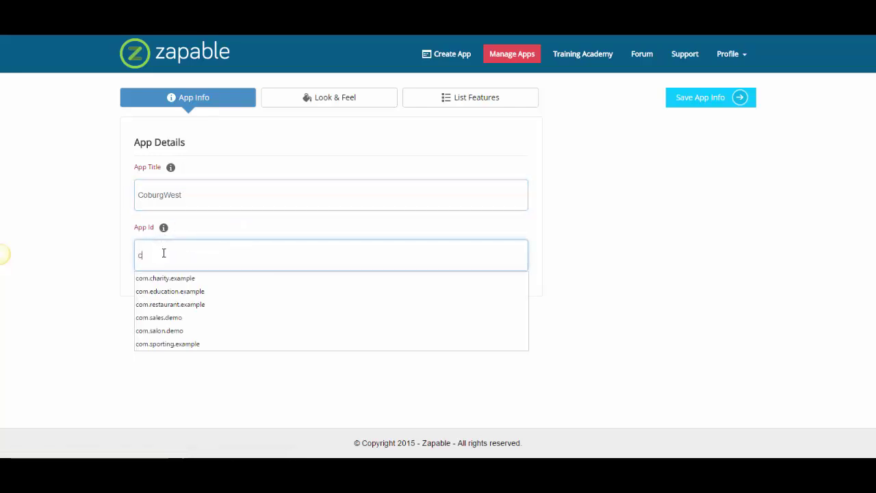
pyautogui.write('om.school.')
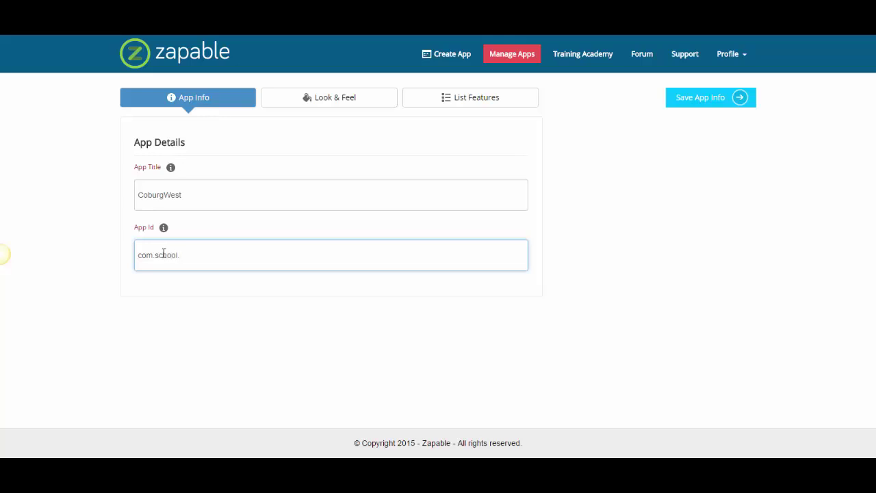
pyautogui.write('example')
pyautogui.click(707, 105)
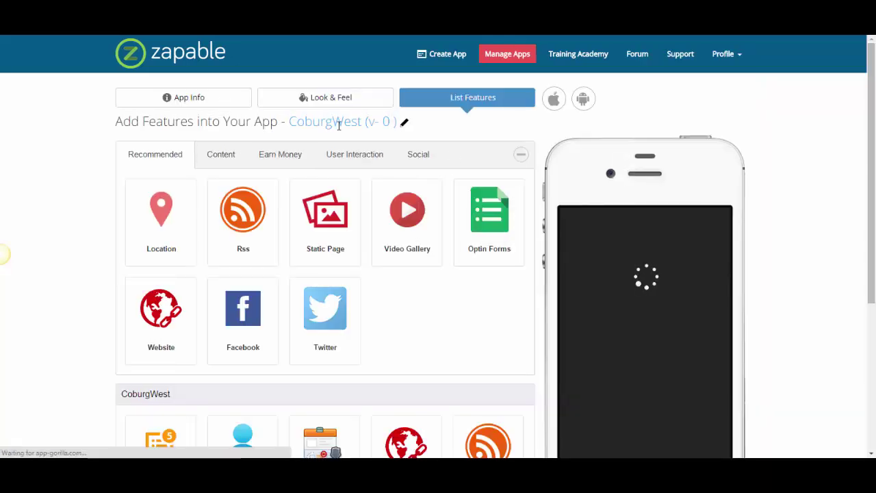
# - Inspect the Call Us feature's phone number field, then cancel back to the feature list unchanged
pyautogui.scroll(-1, 786, 221)
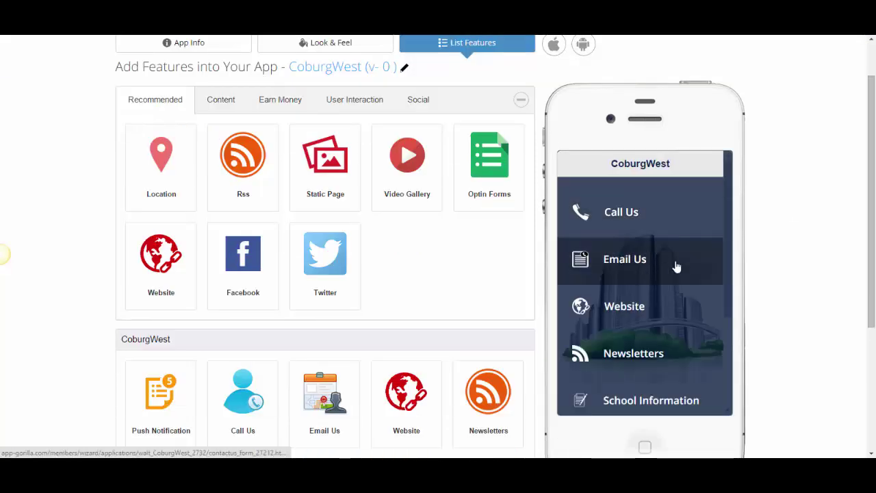
pyautogui.scroll(-1, 675, 267)
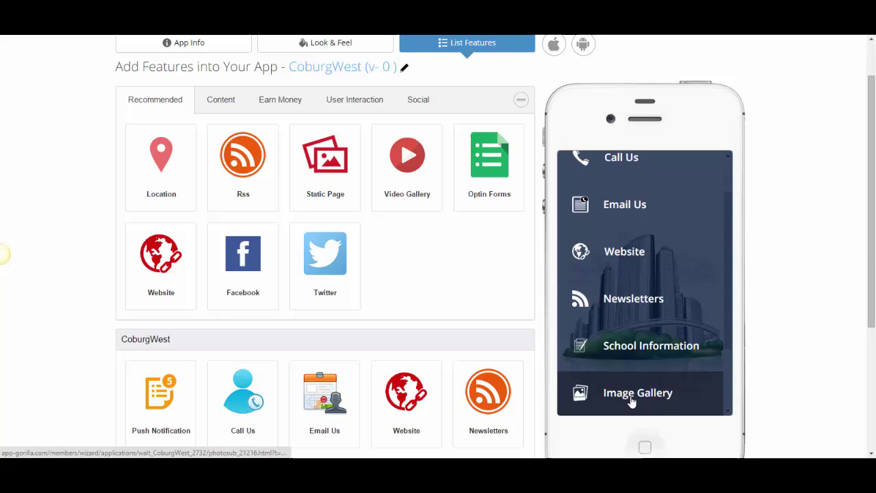
pyautogui.scroll(2, 631, 401)
pyautogui.scroll(-2, 800, 240)
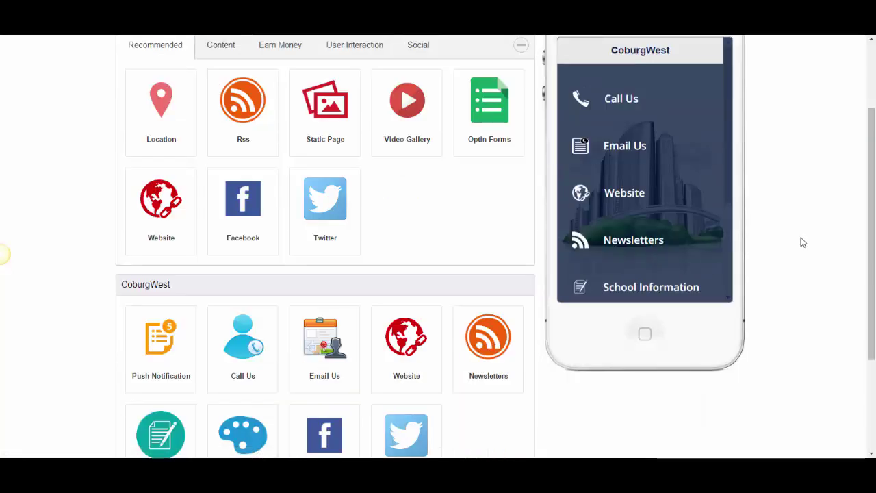
pyautogui.moveTo(240, 342)
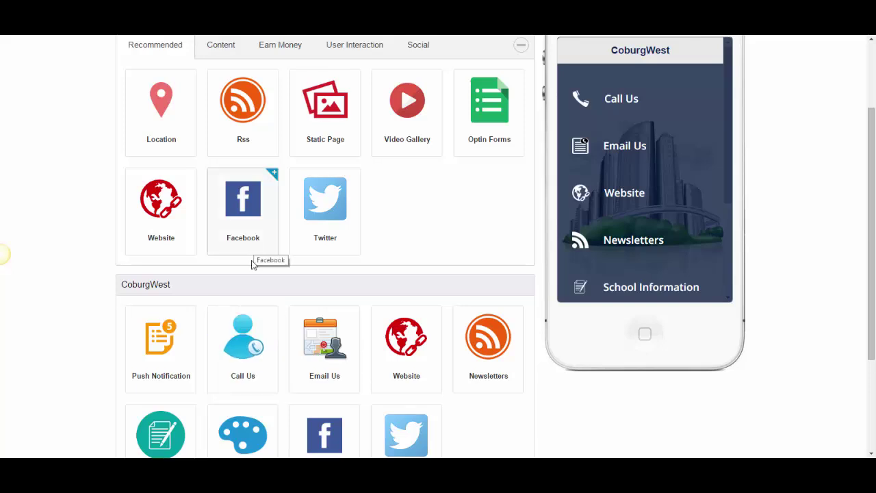
pyautogui.click(216, 324)
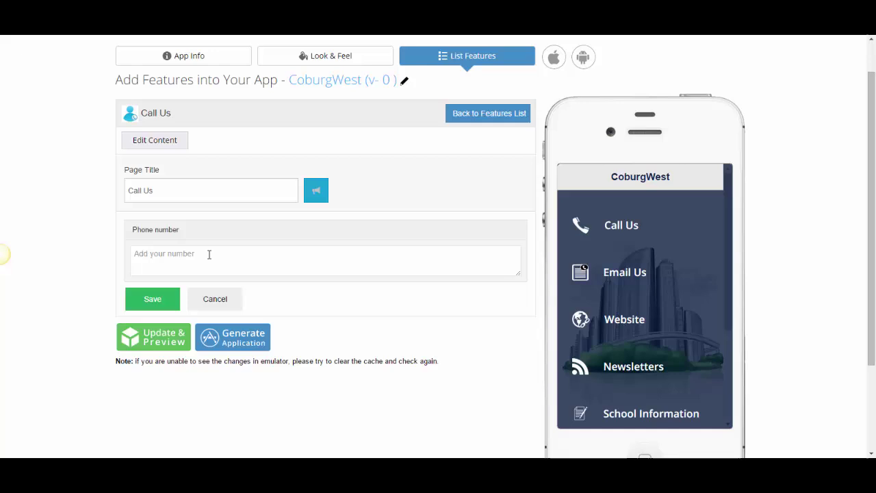
pyautogui.click(209, 253)
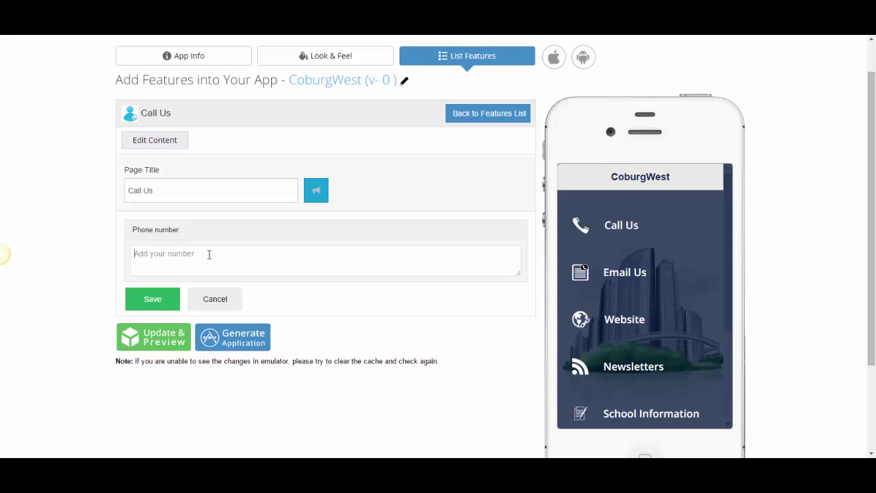
pyautogui.click(214, 300)
# - Scroll through the CoburgWest features and phone preview, ending on the Coburg West Primary School website
pyautogui.scroll(-2, 771, 206)
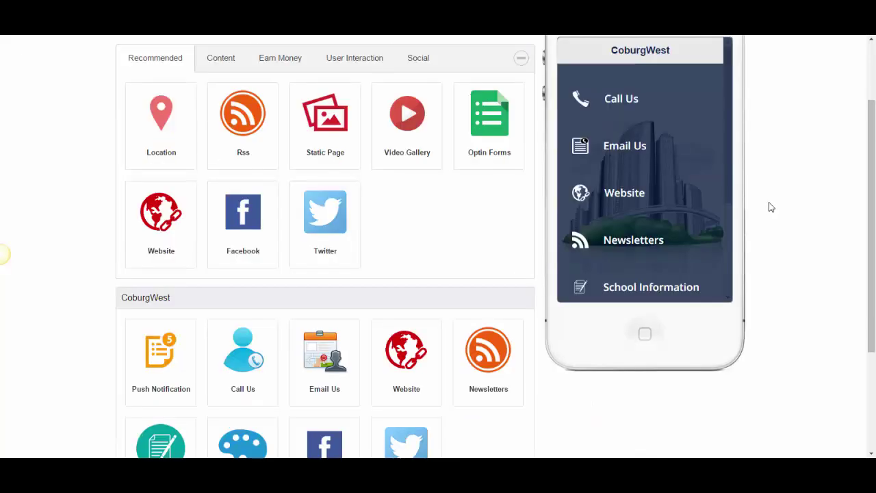
pyautogui.scroll(-2, 771, 206)
pyautogui.scroll(4, 768, 211)
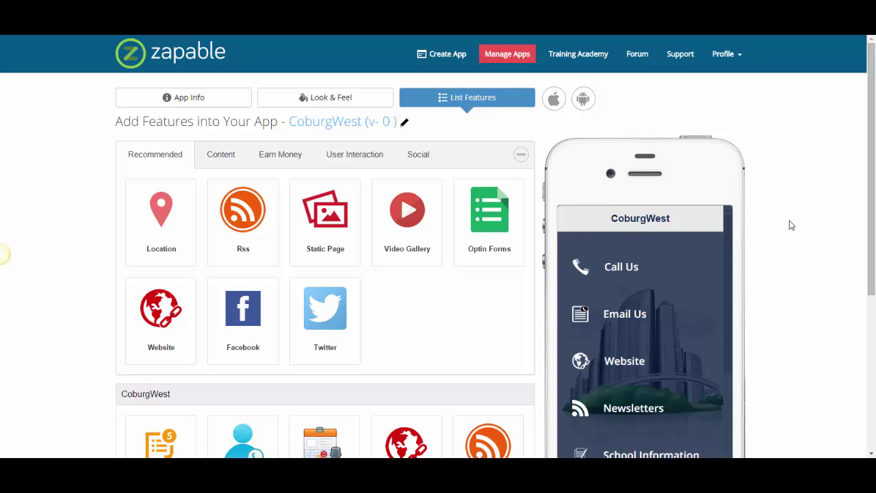
pyautogui.scroll(-3, 791, 225)
pyautogui.scroll(3, 790, 225)
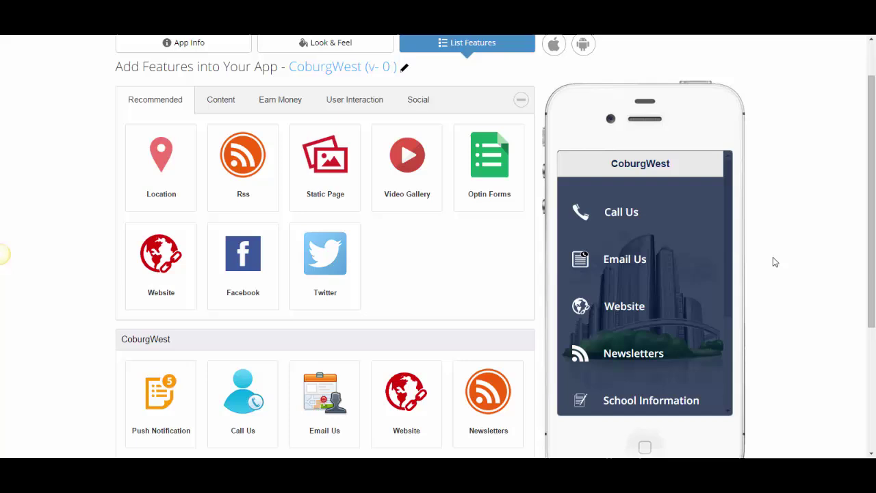
pyautogui.scroll(-2, 782, 227)
pyautogui.scroll(2, 784, 227)
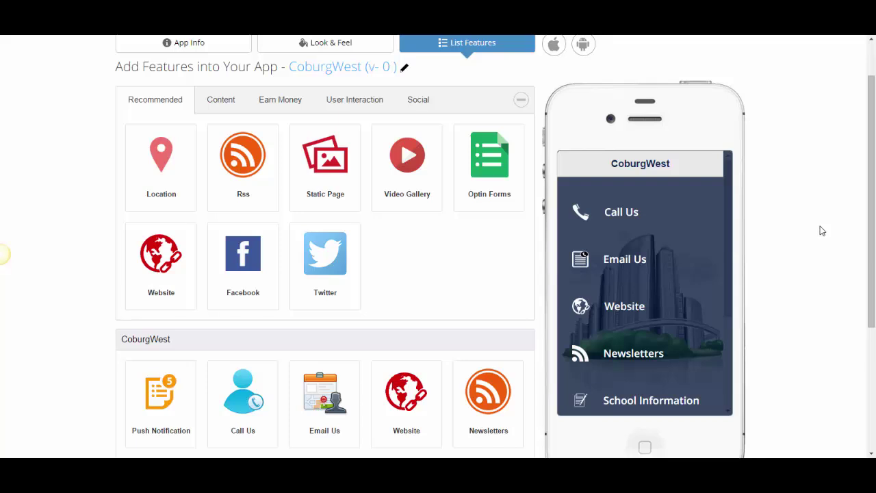
pyautogui.scroll(-1, 822, 230)
pyautogui.scroll(1, 822, 230)
pyautogui.scroll(1, 819, 224)
pyautogui.scroll(-1, 817, 225)
pyautogui.scroll(1, 806, 232)
pyautogui.scroll(-1, 806, 232)
pyautogui.scroll(1, 806, 232)
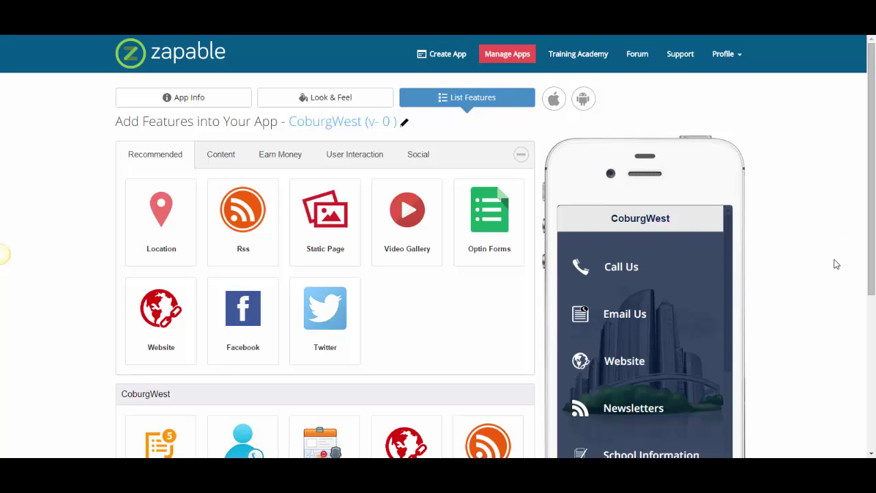
pyautogui.scroll(-2, 828, 257)
pyautogui.scroll(1, 827, 255)
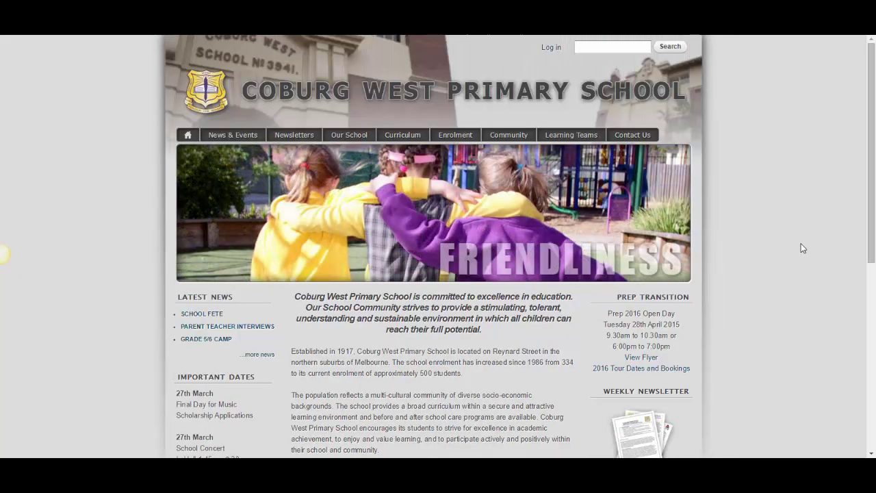
# - Capture the school crest logo from the website with Jing
pyautogui.scroll(-1, 802, 249)
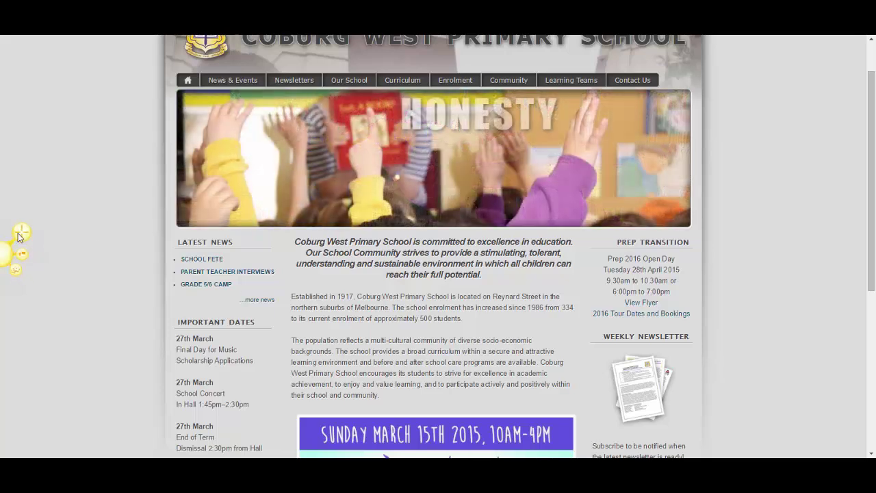
pyautogui.click(19, 236)
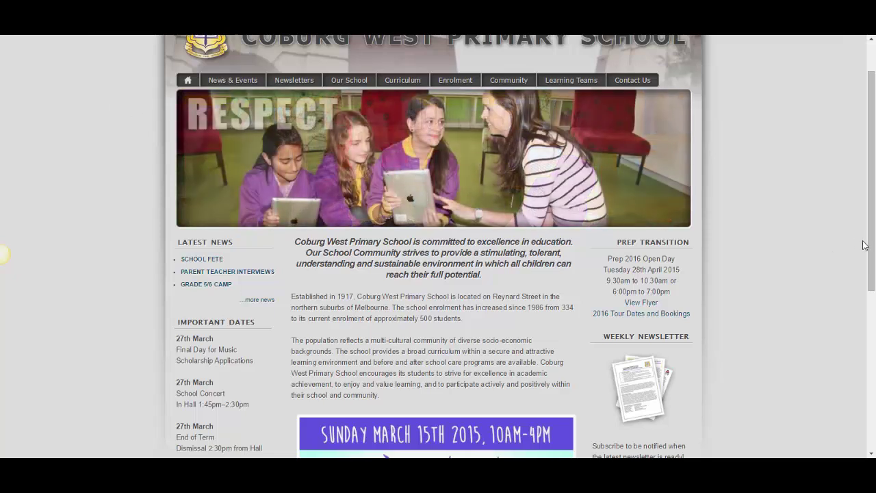
pyautogui.scroll(1, 873, 241)
pyautogui.moveTo(3, 257)
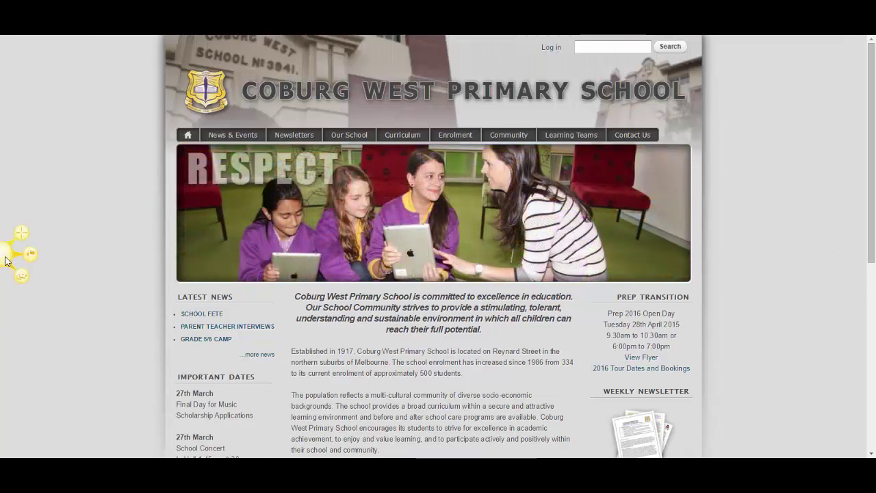
pyautogui.click(21, 233)
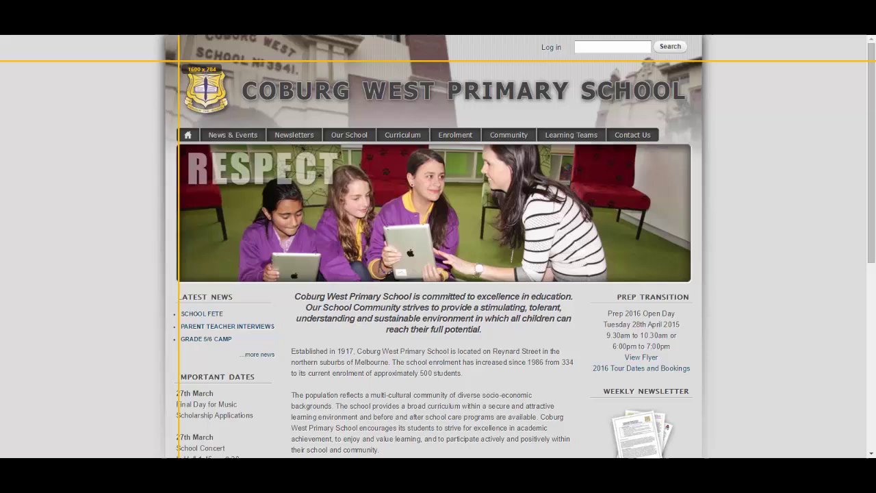
pyautogui.moveTo(179, 62); pyautogui.dragTo(236, 121)
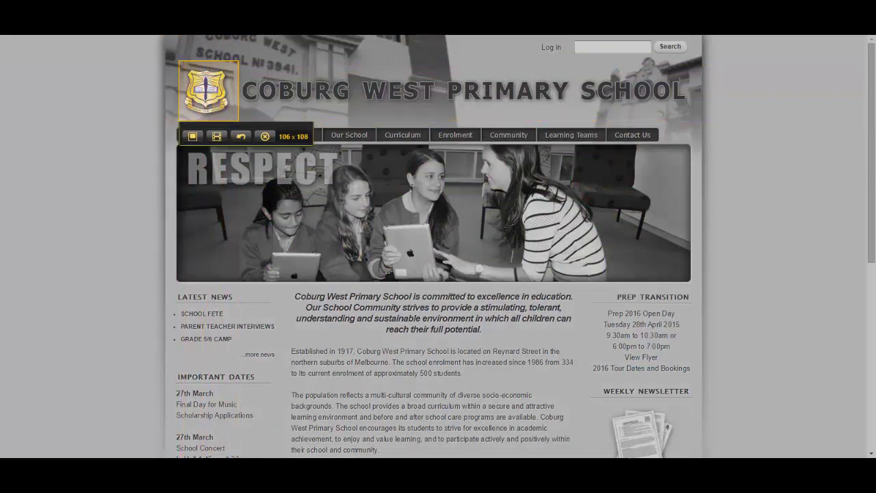
pyautogui.click(192, 139)
# - Save the crest capture as coburgschool.png in the zapable folder
pyautogui.click(402, 305)
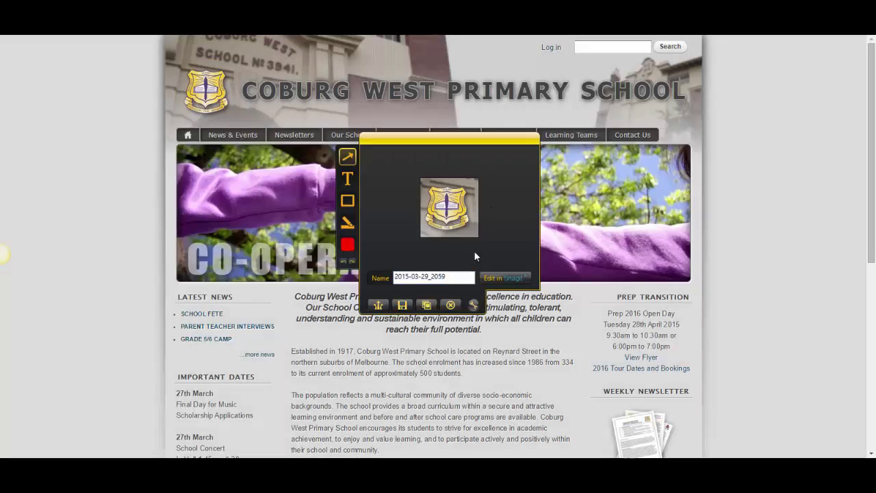
pyautogui.scroll(-2, 479, 274)
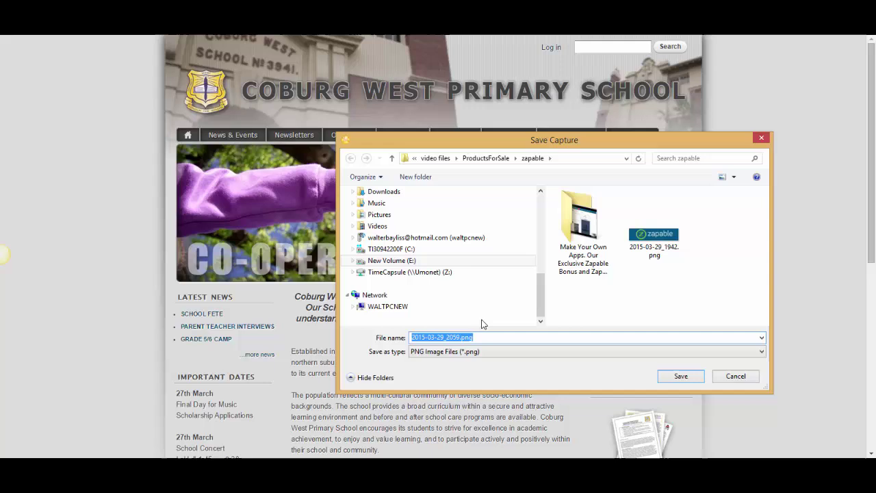
pyautogui.moveTo(461, 338); pyautogui.dragTo(401, 339)
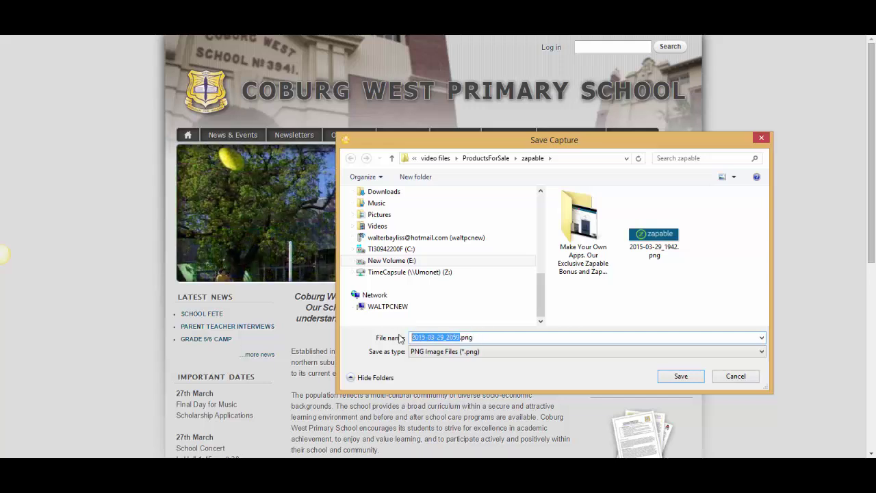
pyautogui.write('cobur')
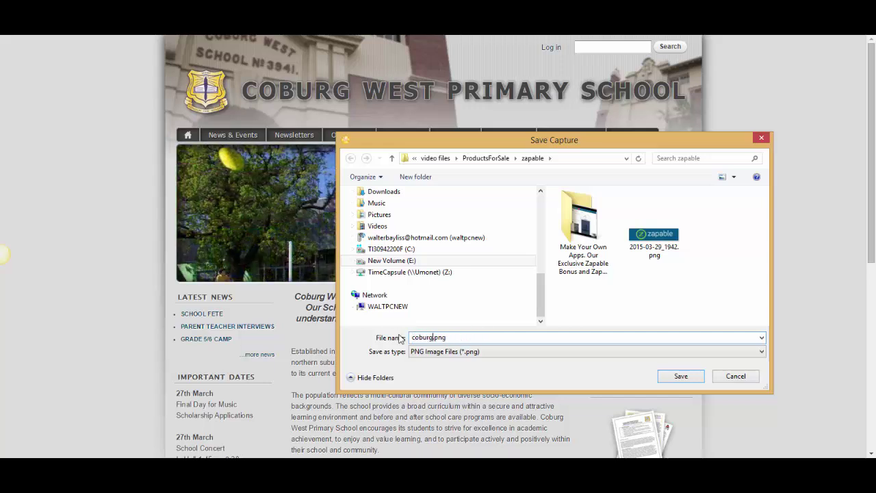
pyautogui.write('gschool')
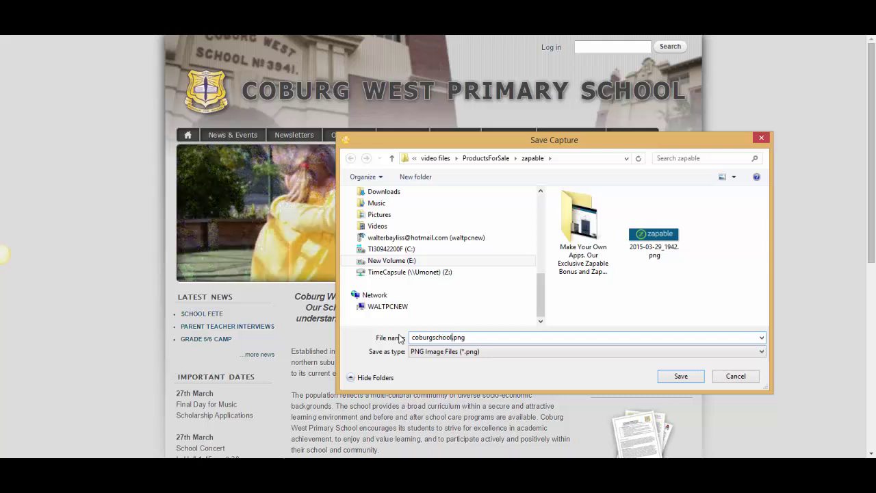
pyautogui.click(692, 382)
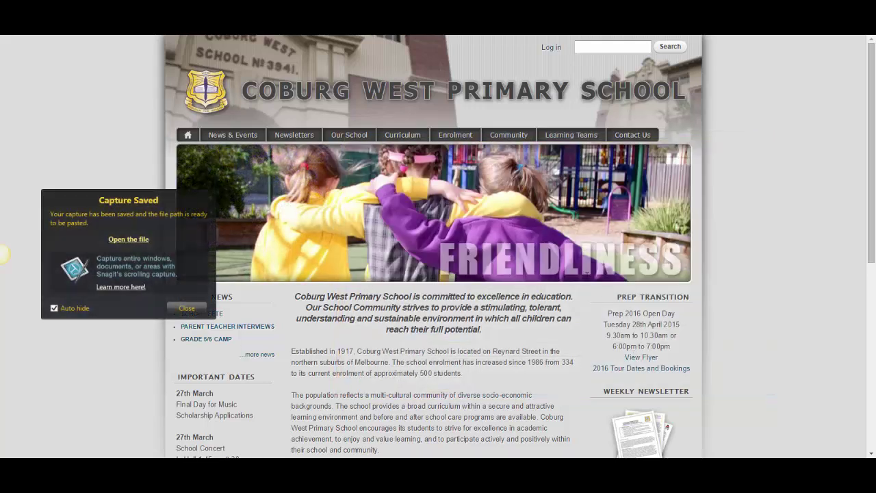
# - Dismiss the Jing notice and pick coburgschool.png as a new icon in CoburgWest's Look & Feel
pyautogui.click(190, 307)
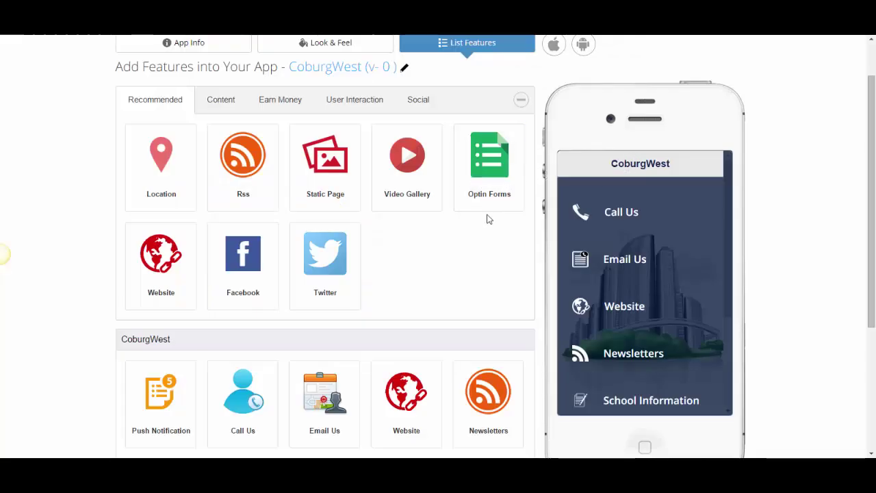
pyautogui.scroll(2, 485, 252)
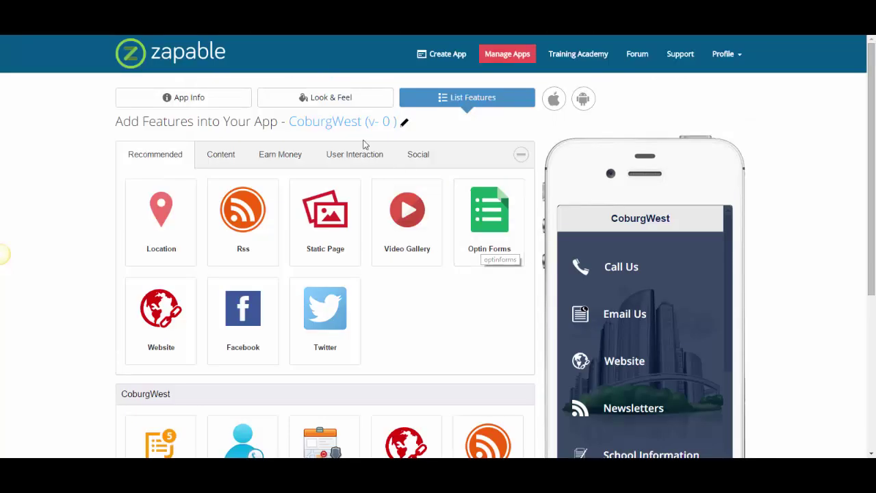
pyautogui.click(338, 104)
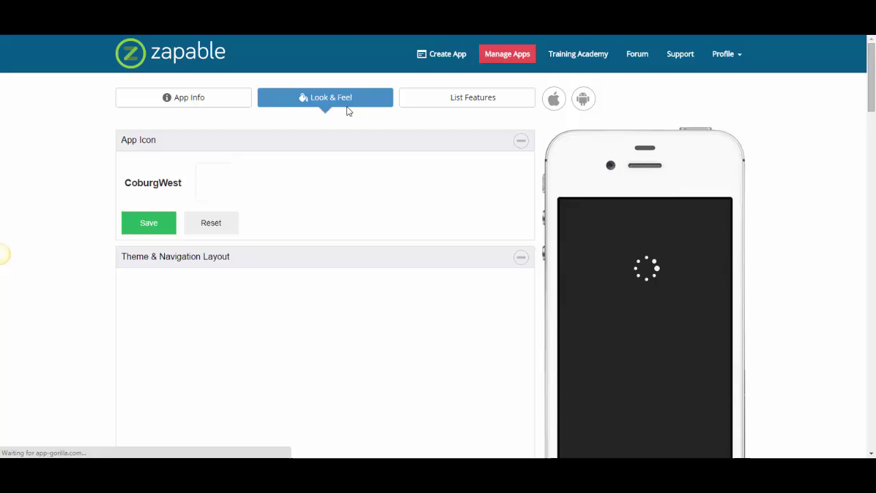
pyautogui.scroll(-2, 348, 120)
pyautogui.scroll(2, 303, 109)
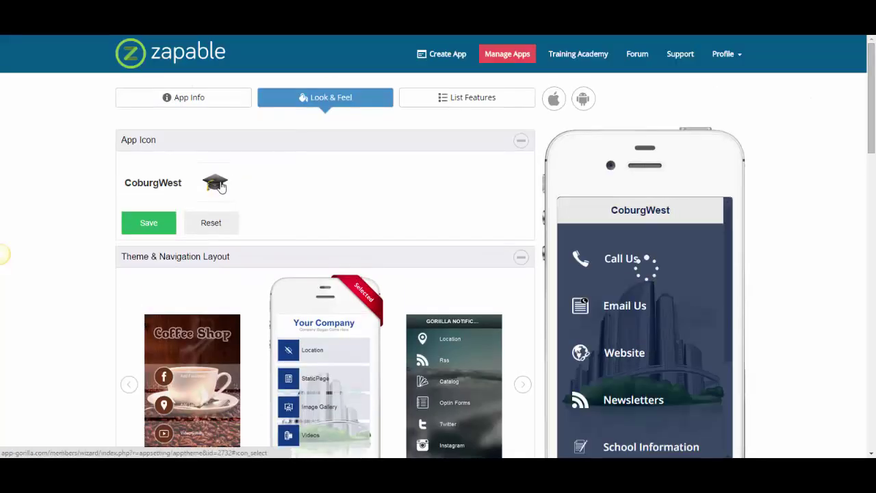
pyautogui.click(216, 181)
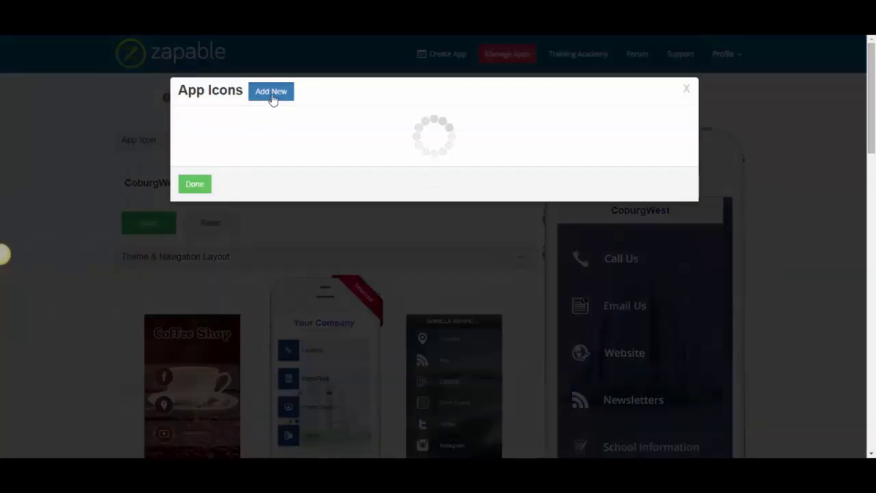
pyautogui.click(271, 89)
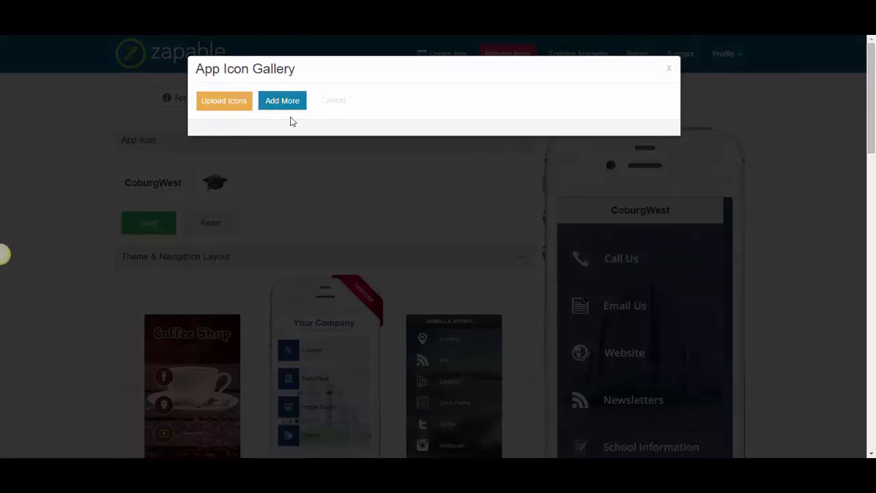
pyautogui.click(286, 106)
pyautogui.moveTo(418, 75); pyautogui.dragTo(760, 216)
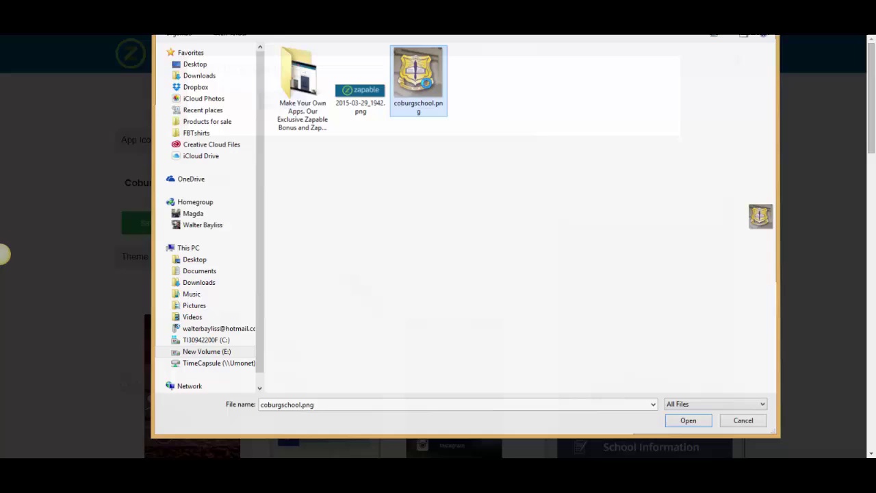
pyautogui.press('Return')
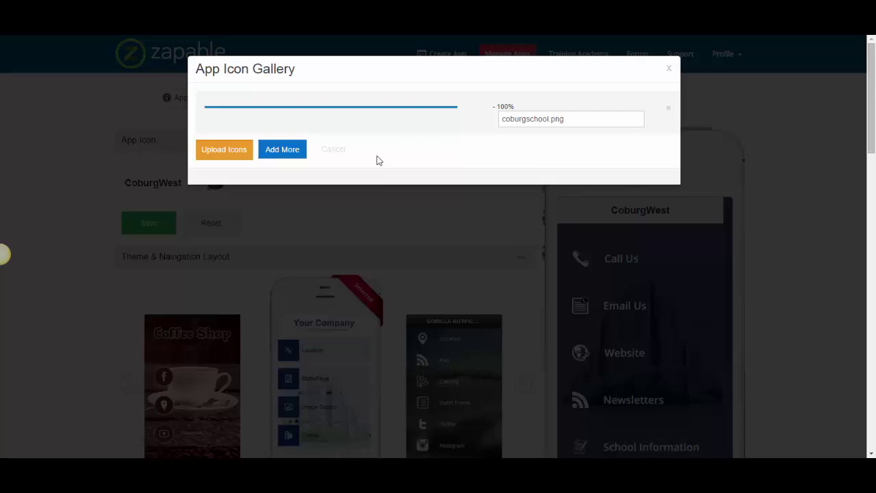
# - Upload the school crest, set it as the app icon, and save
pyautogui.click(247, 146)
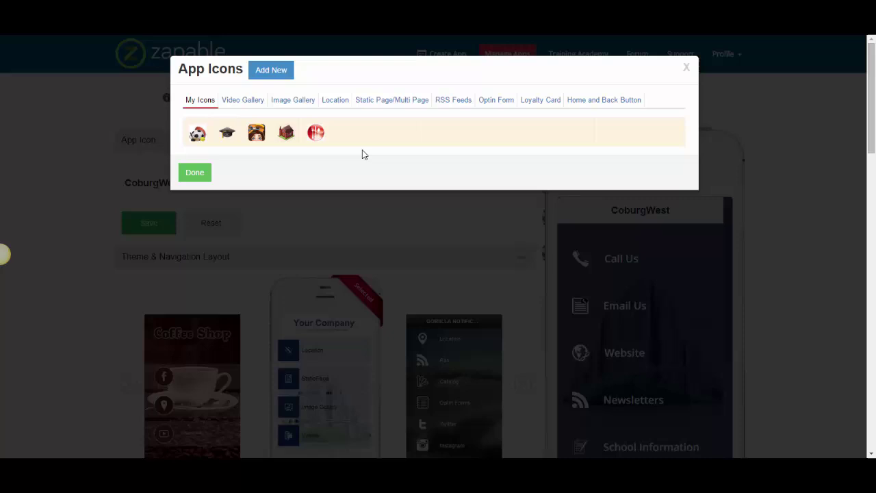
pyautogui.click(345, 133)
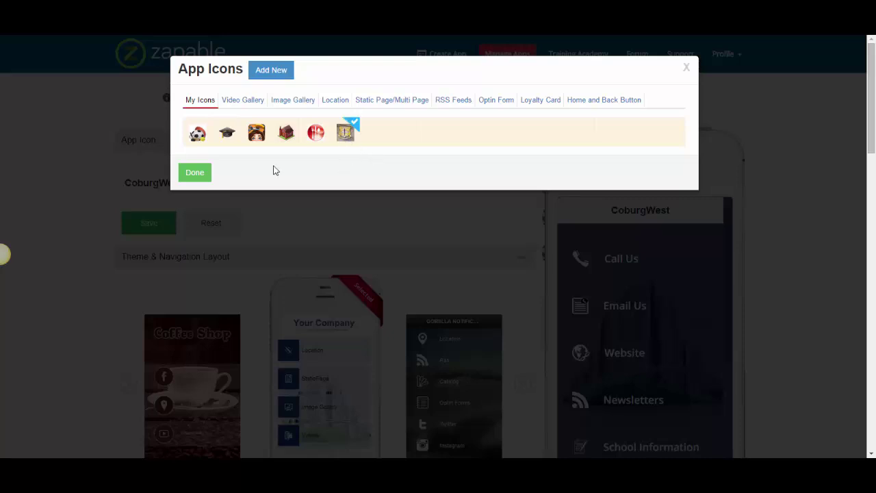
pyautogui.click(202, 173)
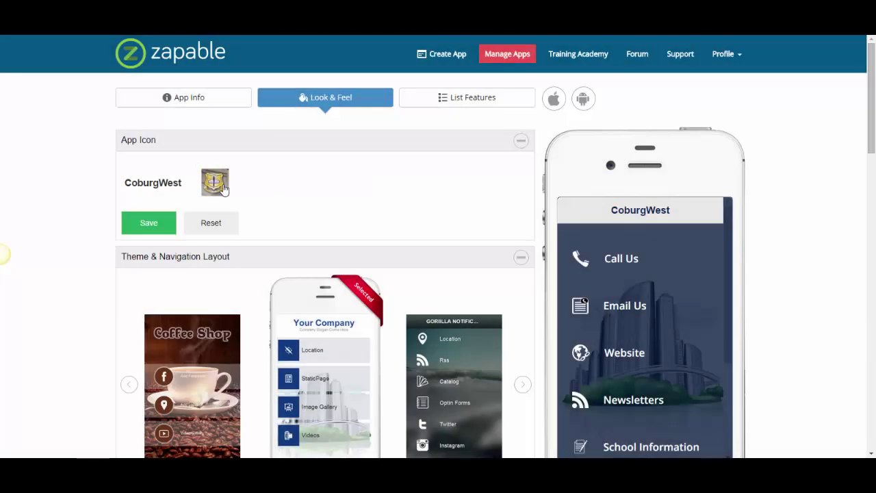
pyautogui.click(150, 226)
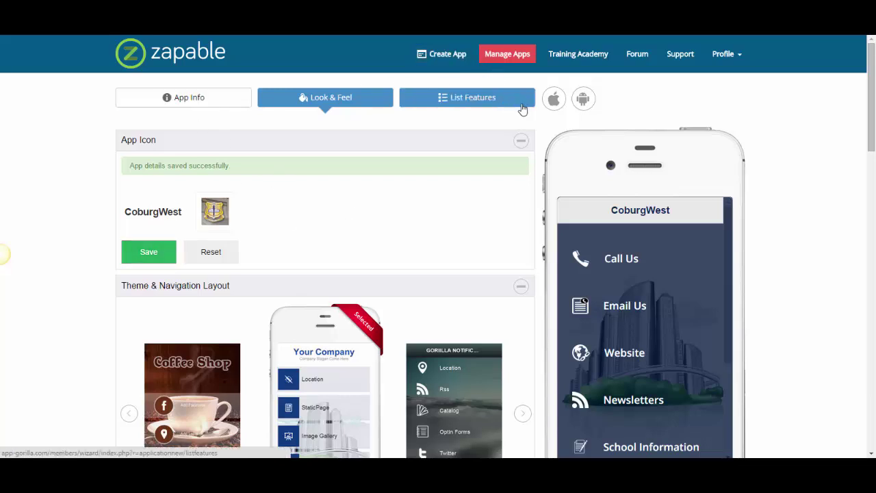
# - Open CoburgWest for editing from the apps list, where it now shows the school crest
pyautogui.click(522, 110)
pyautogui.scroll(-2, 489, 150)
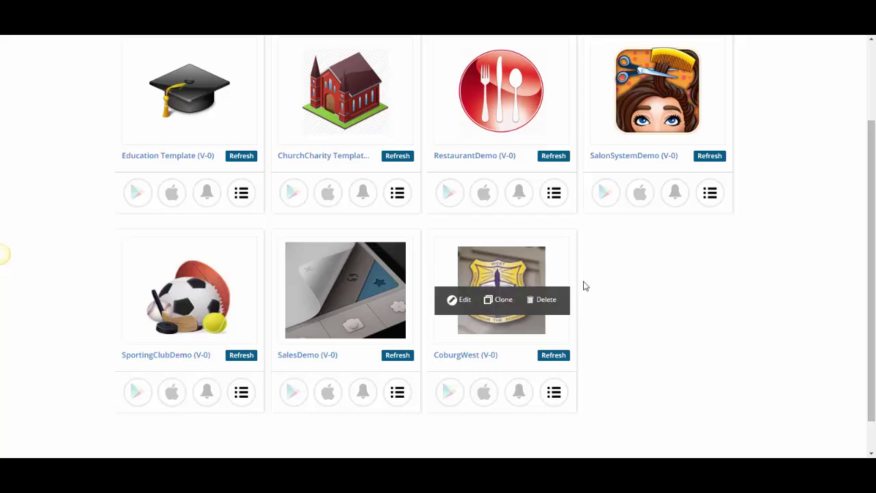
pyautogui.moveTo(475, 327)
pyautogui.click(462, 299)
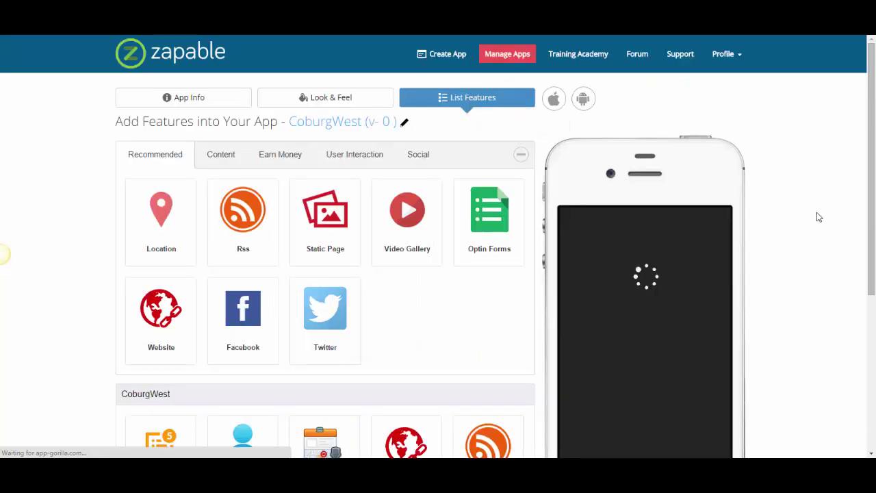
# - Preview CoburgWest at iPhone 6 size, open its Email Us page, and return to the home menu
pyautogui.moveTo(563, 103)
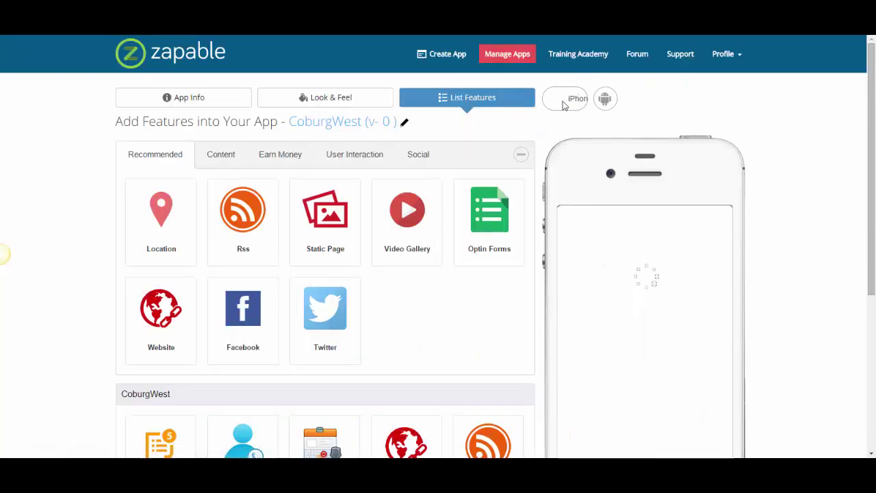
pyautogui.click(629, 100)
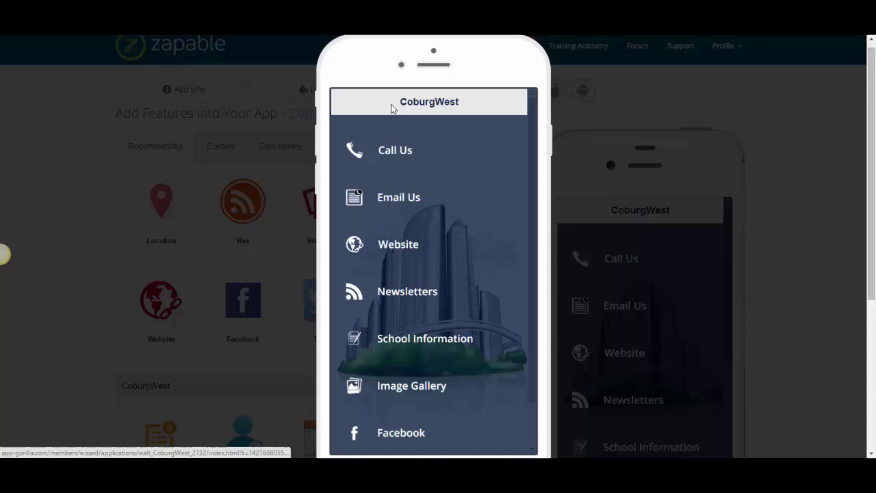
pyautogui.click(434, 196)
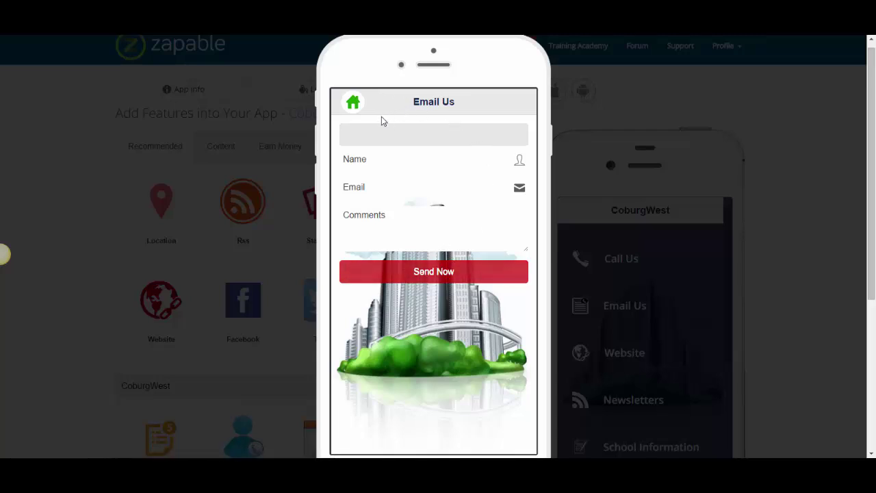
pyautogui.click(353, 102)
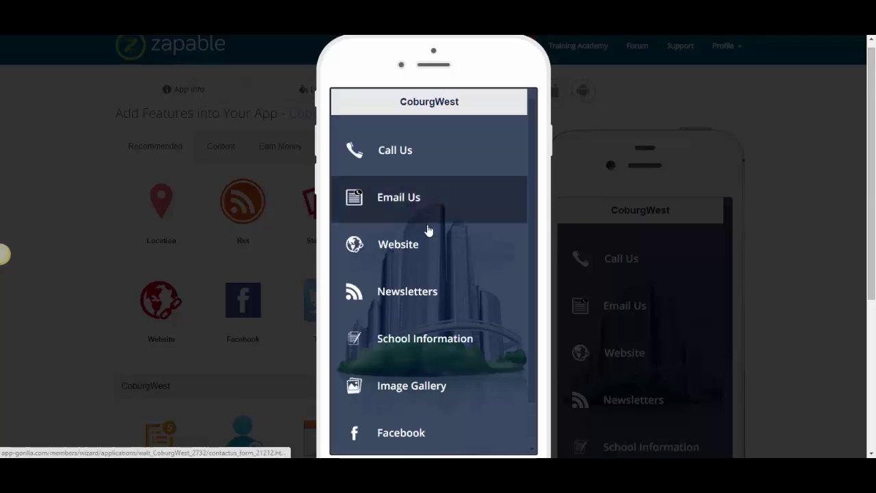
pyautogui.scroll(-1, 405, 246)
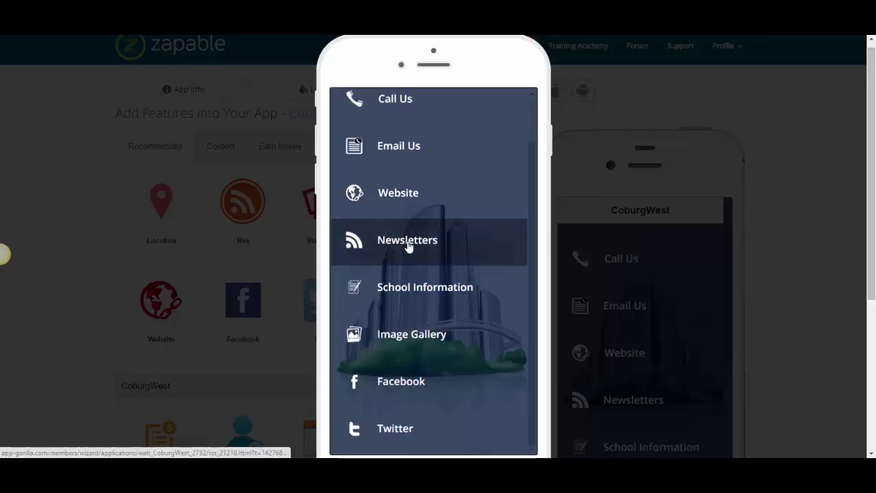
pyautogui.scroll(-1, 438, 294)
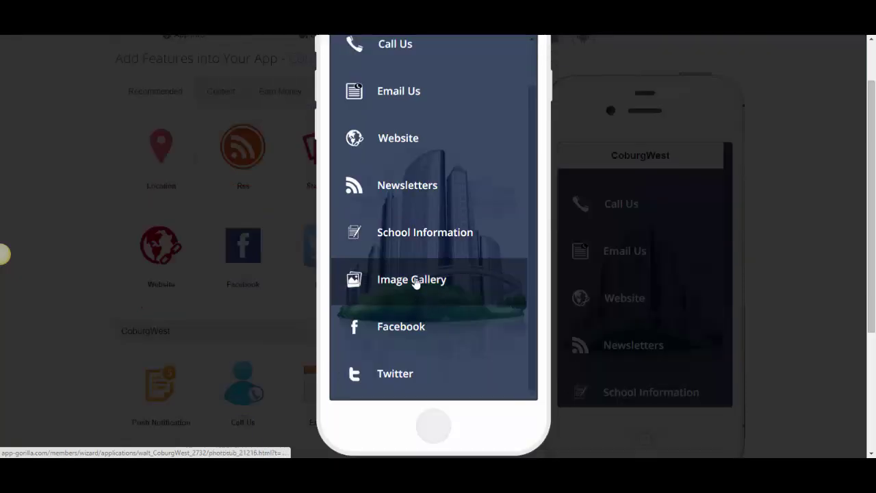
pyautogui.scroll(1, 430, 362)
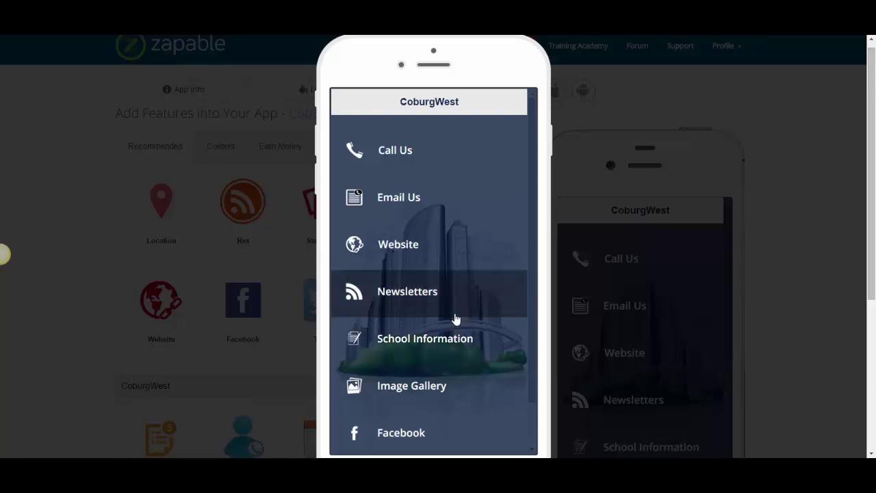
# - Close the iPhone preview and review CoburgWest's Look & Feel crest icon and theme layouts
pyautogui.click(659, 106)
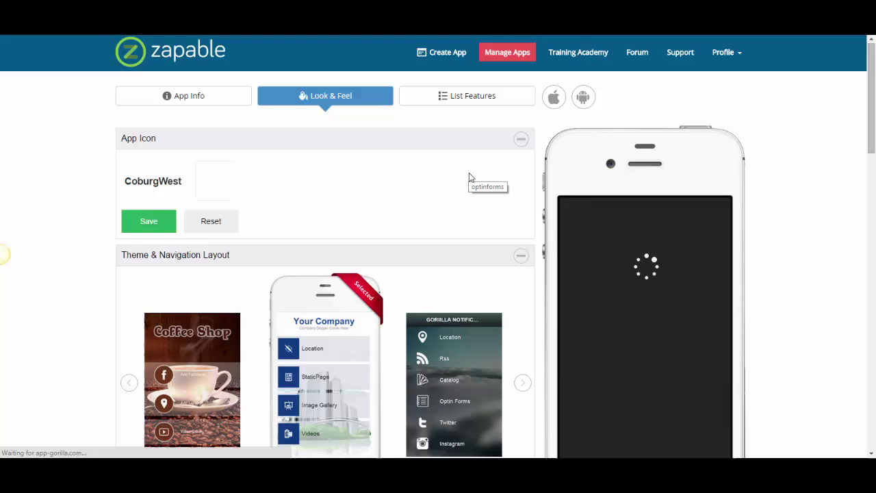
pyautogui.scroll(-2, 465, 178)
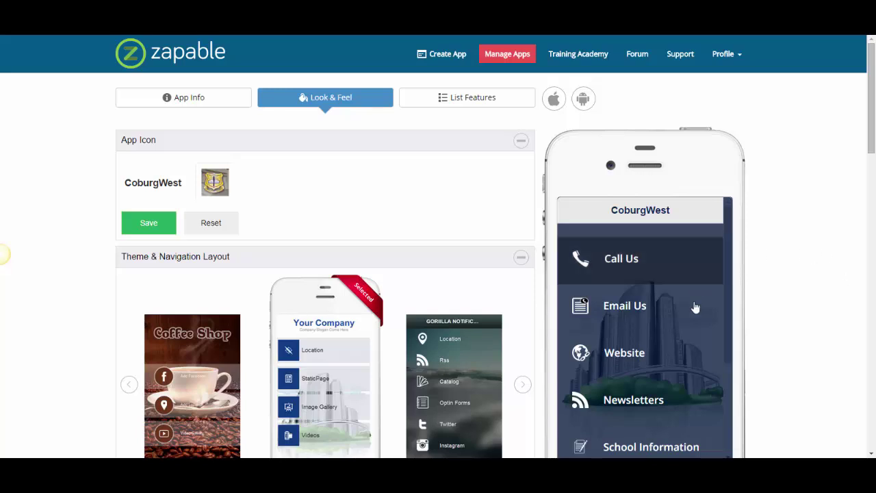
pyautogui.scroll(-1, 789, 381)
pyautogui.scroll(1, 790, 381)
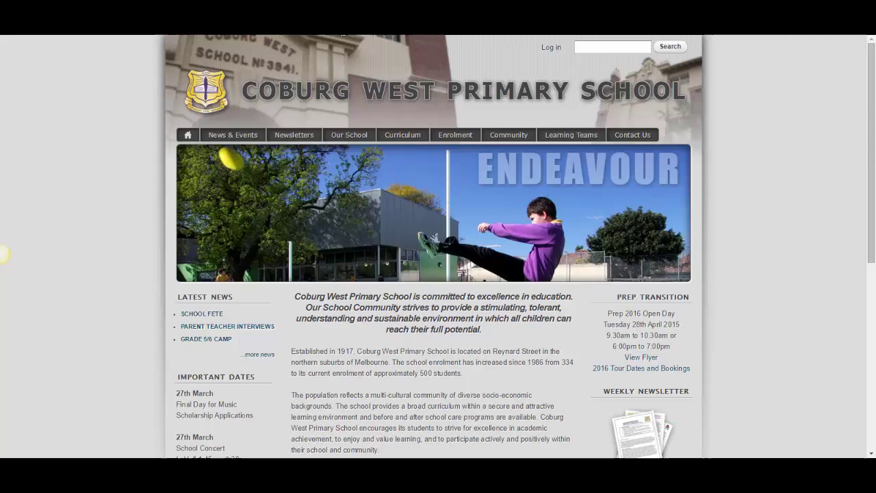
pyautogui.click(345, 32)
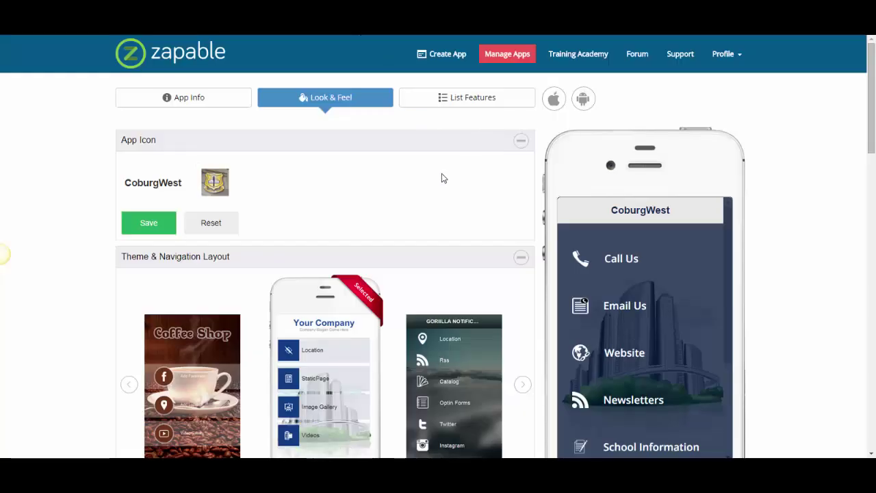
pyautogui.scroll(-2, 870, 296)
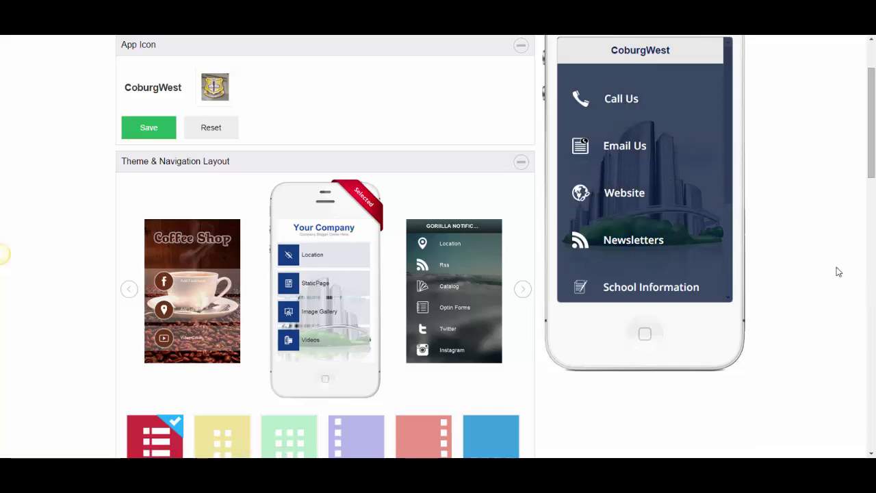
pyautogui.scroll(2, 836, 268)
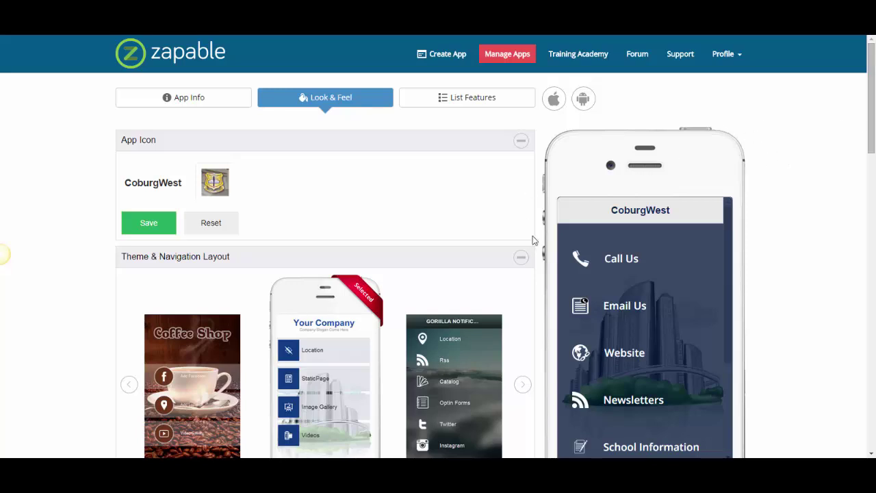
pyautogui.scroll(-1, 532, 243)
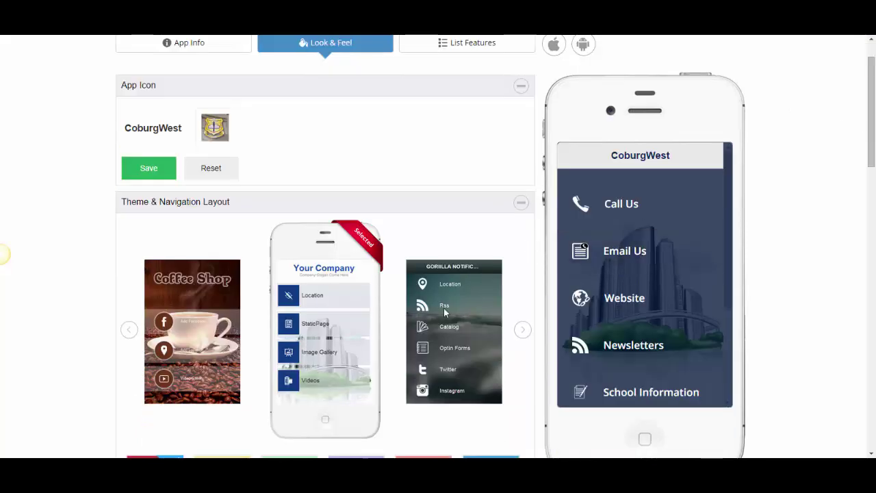
pyautogui.scroll(1, 443, 308)
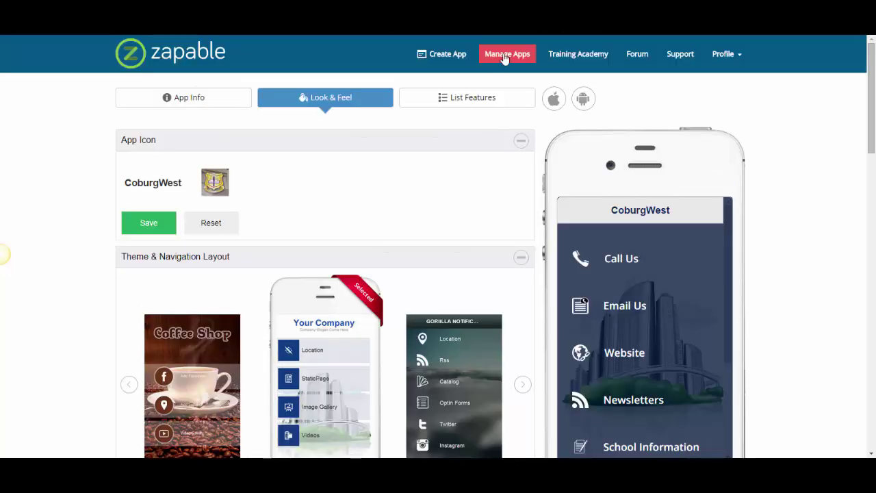
# - Open RestaurantWalt from the apps list and scroll through its feature list
pyautogui.click(505, 56)
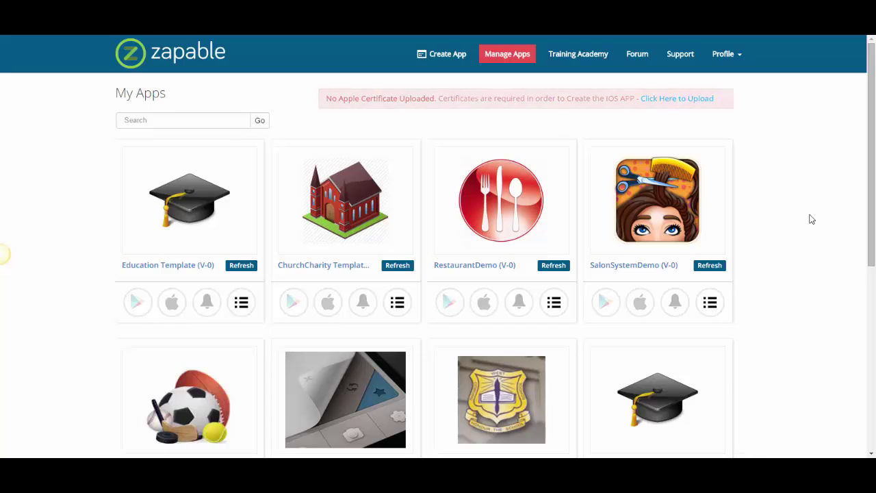
pyautogui.scroll(-5, 808, 219)
pyautogui.moveTo(495, 335)
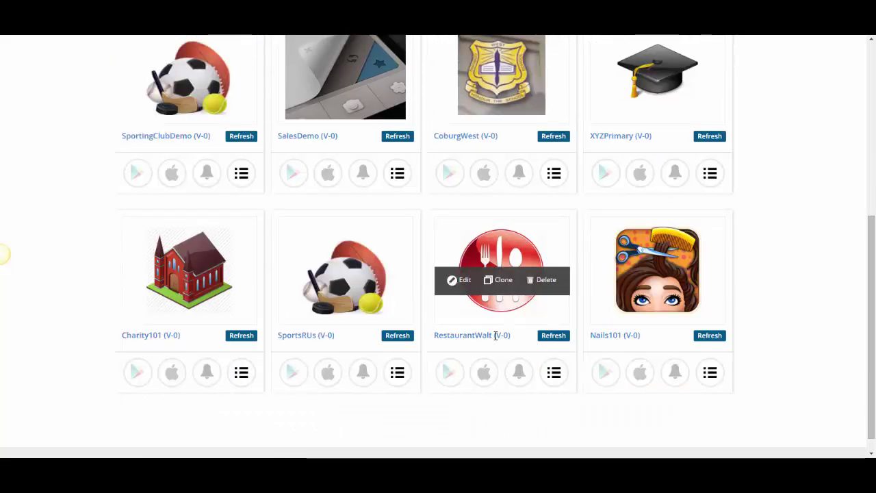
pyautogui.click(469, 279)
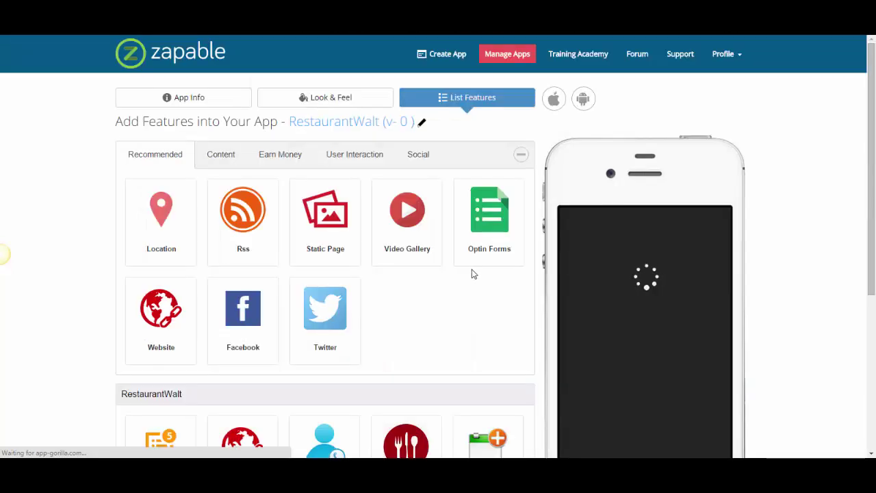
pyautogui.scroll(-1, 471, 273)
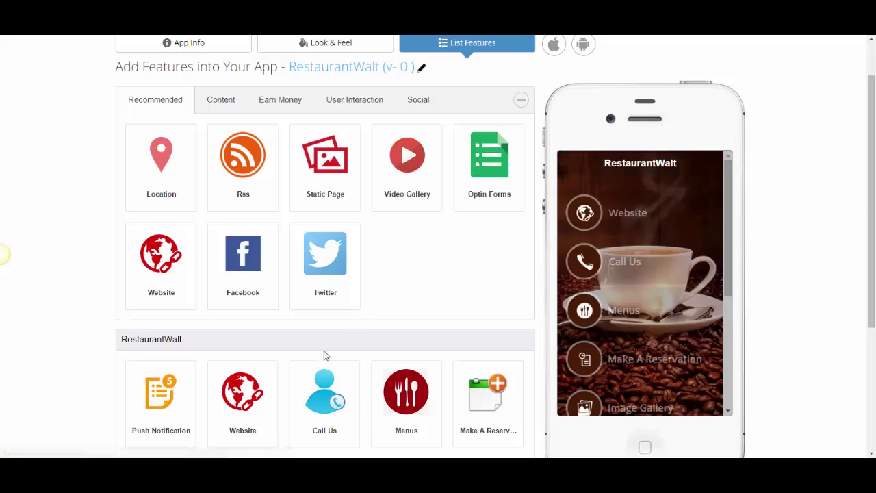
pyautogui.moveTo(303, 395)
pyautogui.moveTo(240, 415)
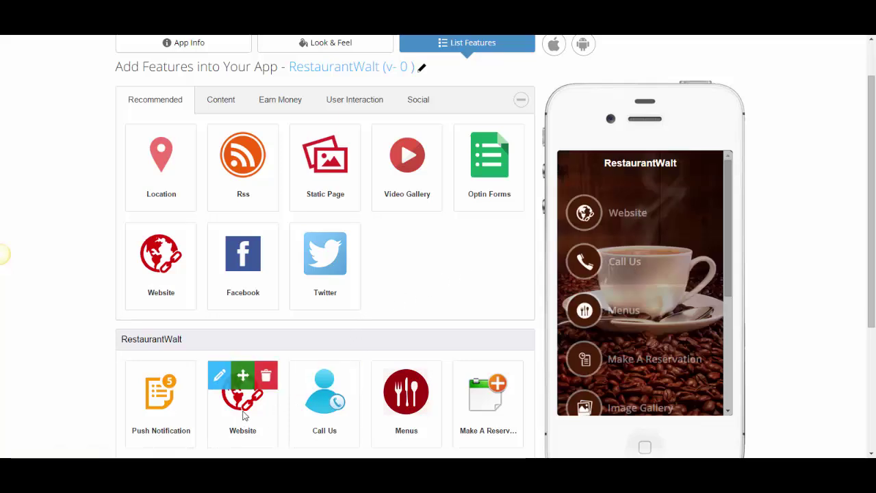
pyautogui.scroll(-1, 365, 343)
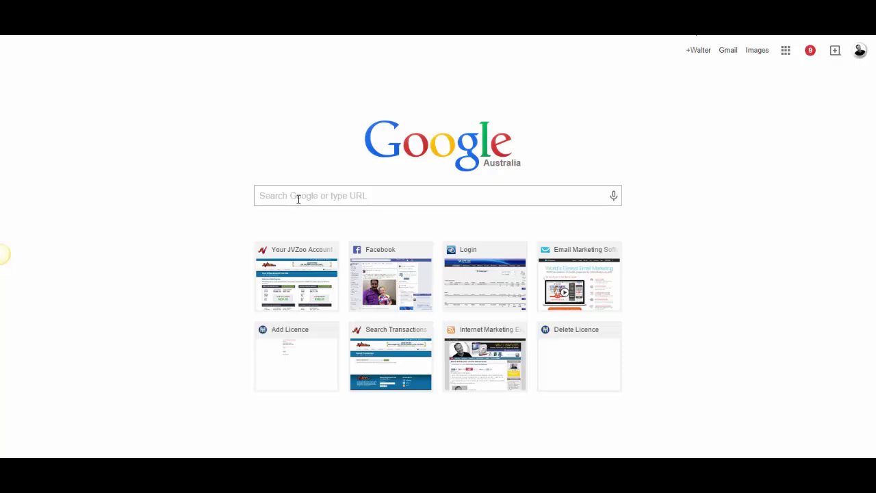
pyautogui.write('restaurant')
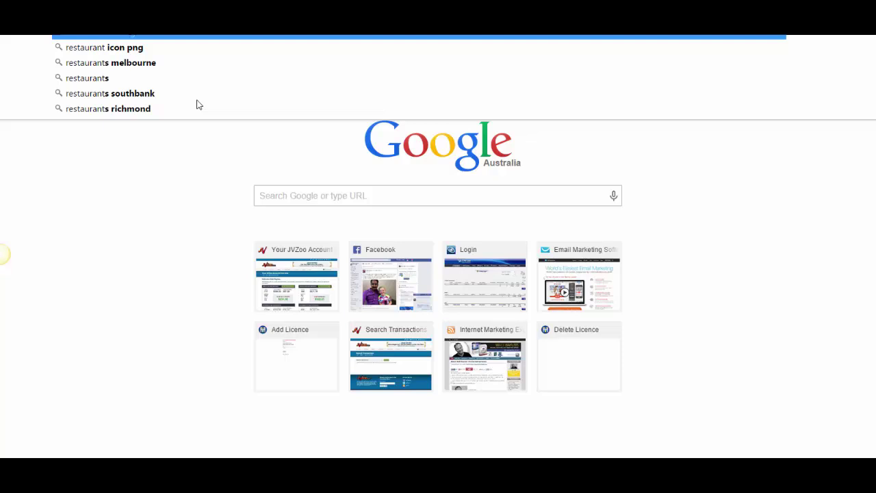
pyautogui.press('Return')
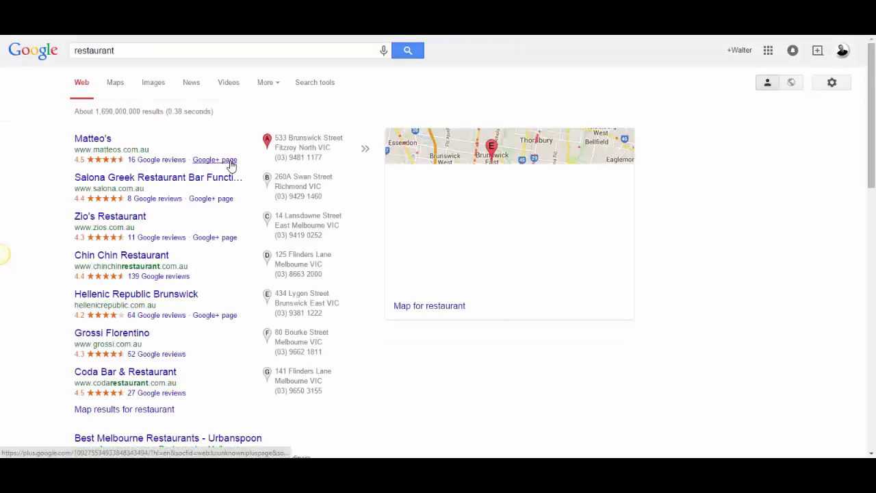
pyautogui.moveTo(144, 189); pyautogui.dragTo(84, 187)
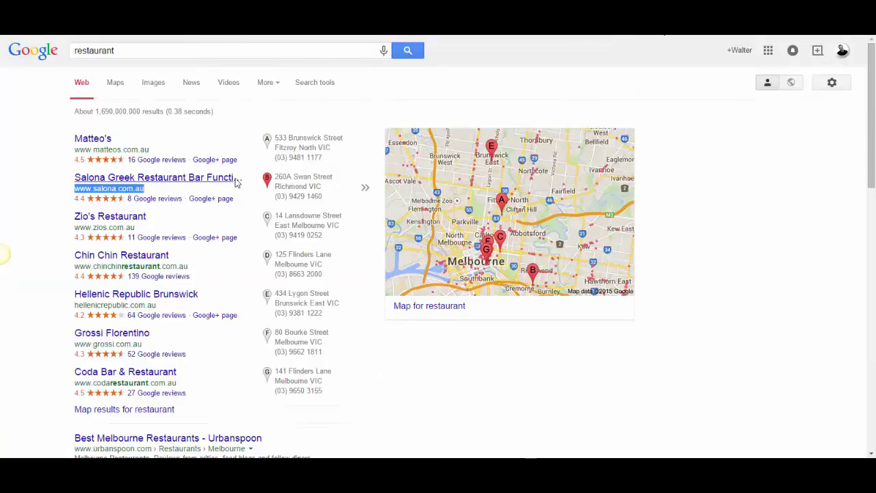
pyautogui.click(235, 180)
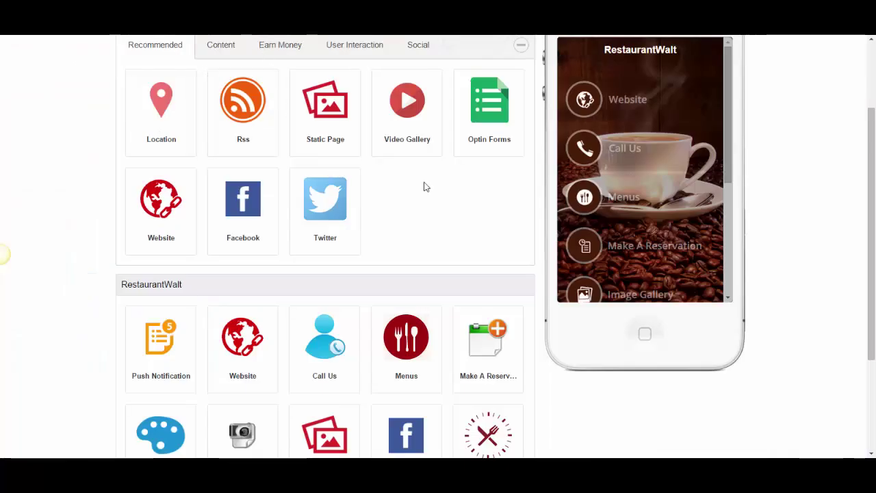
pyautogui.moveTo(256, 351)
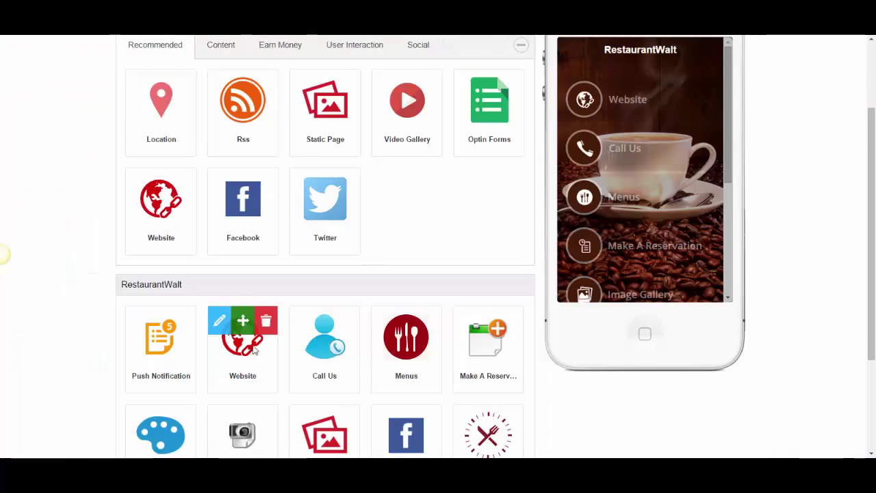
pyautogui.click(220, 322)
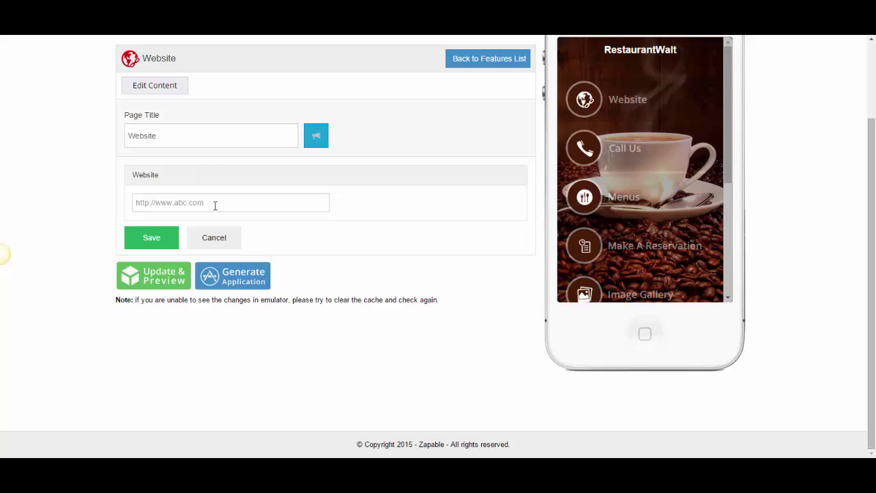
pyautogui.click(215, 205)
pyautogui.write('www.salona.com.au')
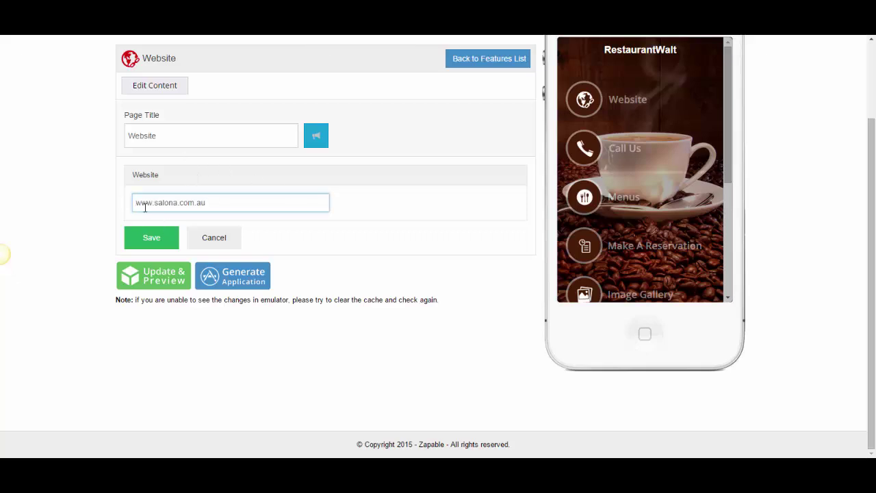
pyautogui.write('http://')
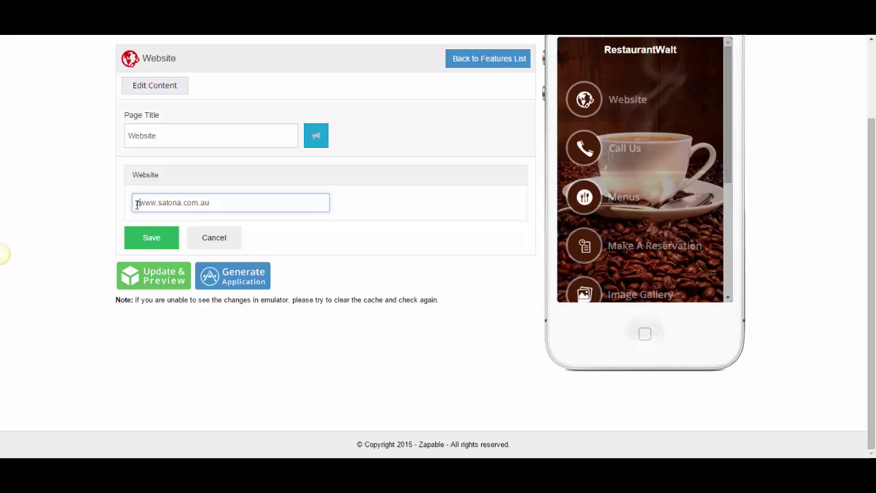
pyautogui.click(151, 237)
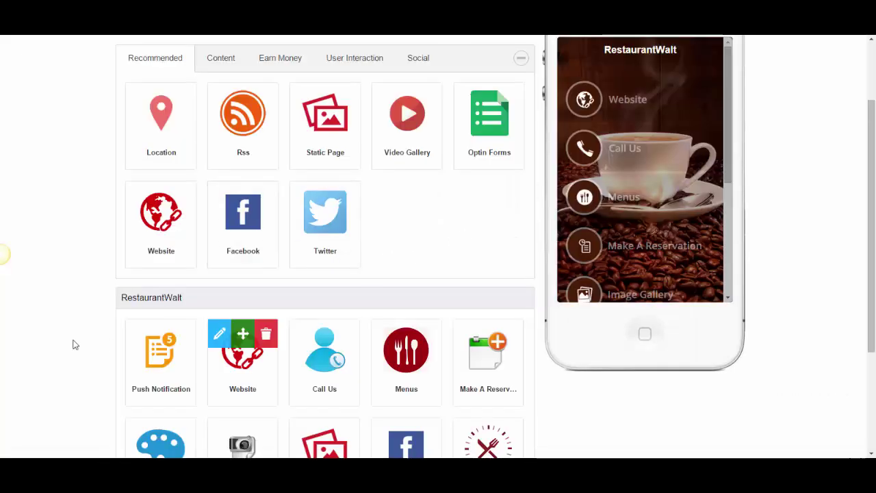
# - Rebuild the RestaurantWalt phone preview with Update & Preview
pyautogui.scroll(-3, 75, 344)
pyautogui.click(153, 375)
pyautogui.scroll(3, 404, 290)
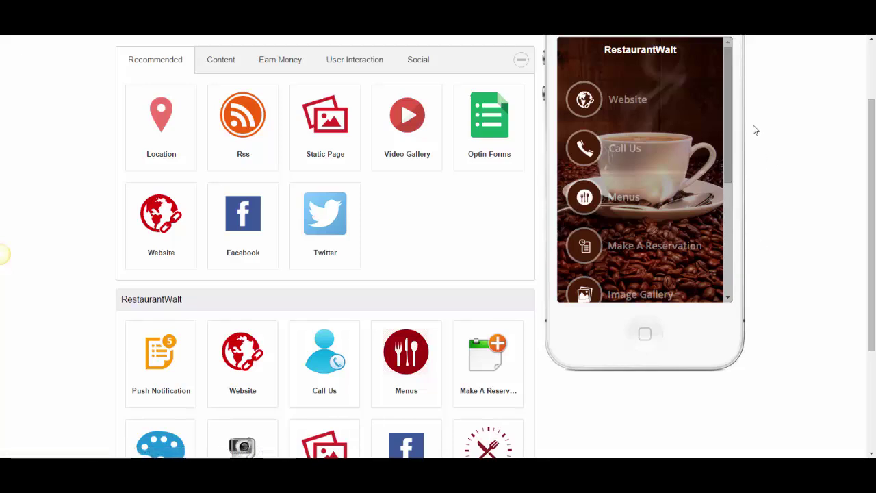
# - In the preview, open Website to see the Salona site, return, then open Menus
pyautogui.click(636, 104)
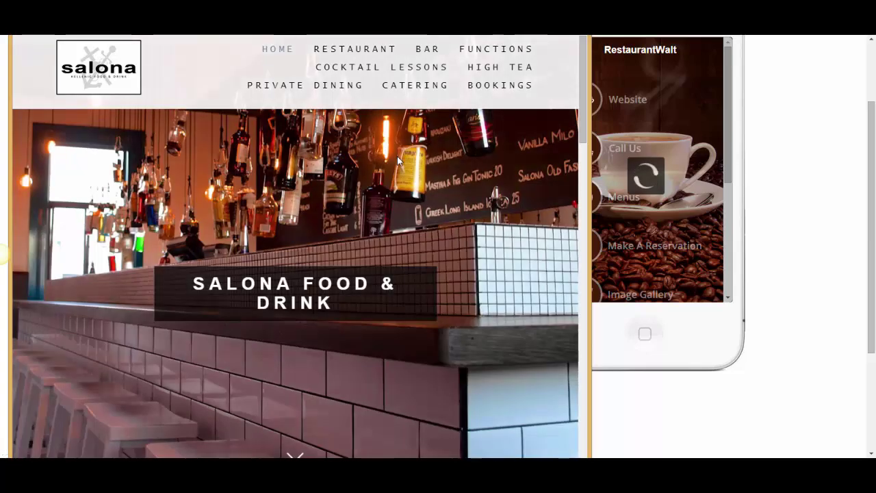
pyautogui.click(630, 153)
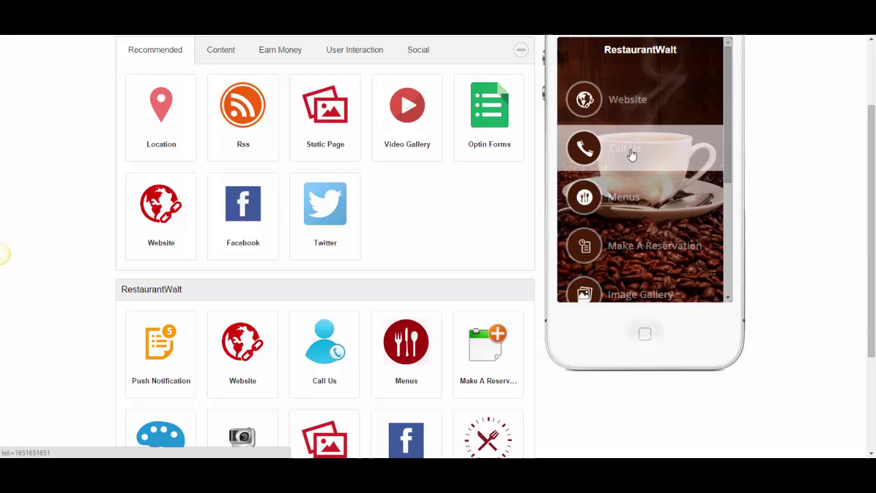
pyautogui.click(631, 198)
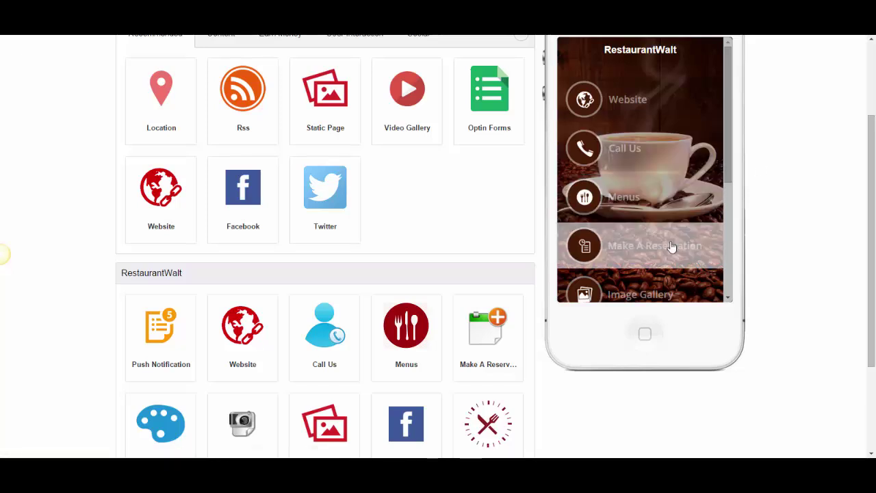
pyautogui.scroll(-1, 663, 235)
pyautogui.scroll(1, 711, 233)
pyautogui.scroll(3, 766, 228)
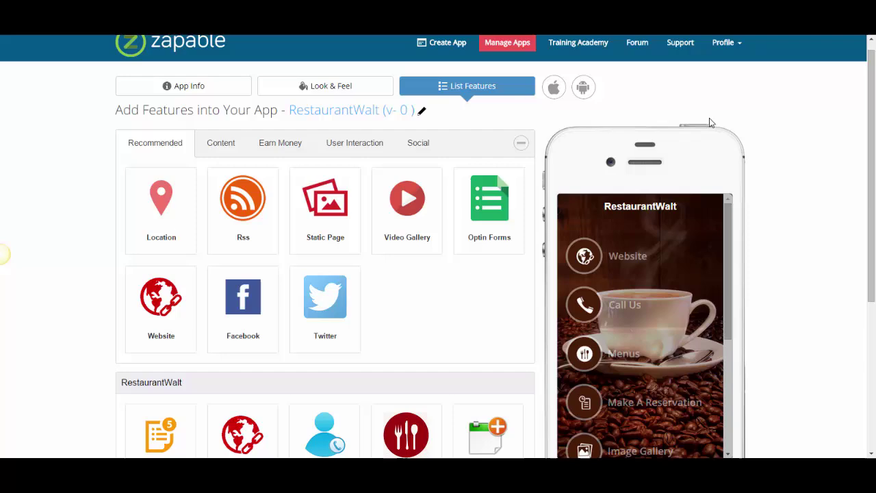
pyautogui.moveTo(568, 93)
pyautogui.click(675, 87)
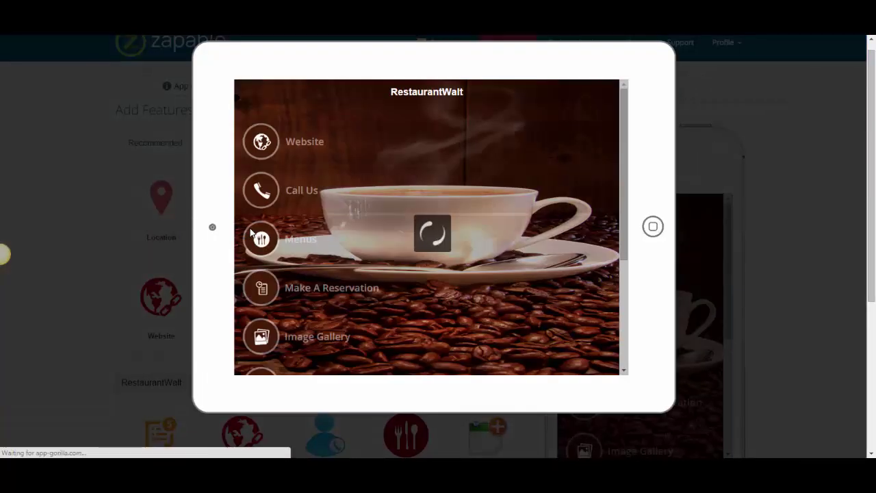
pyautogui.click(345, 284)
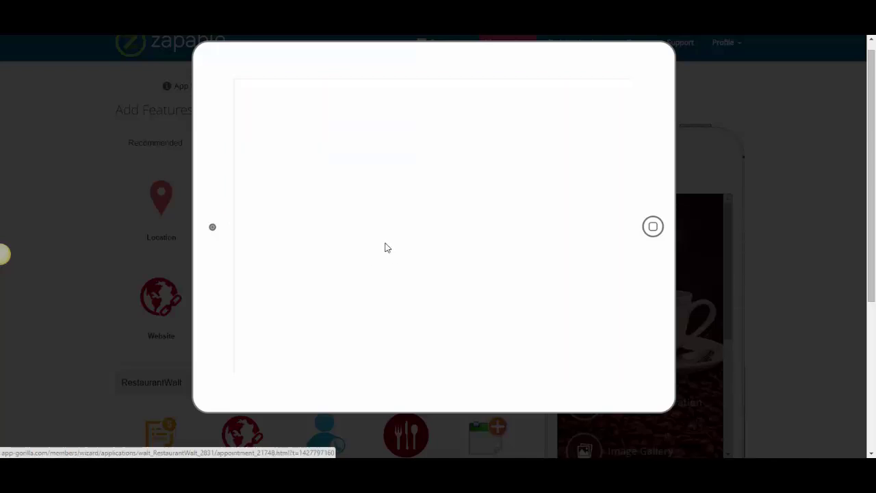
pyautogui.moveTo(310, 137); pyautogui.dragTo(360, 150)
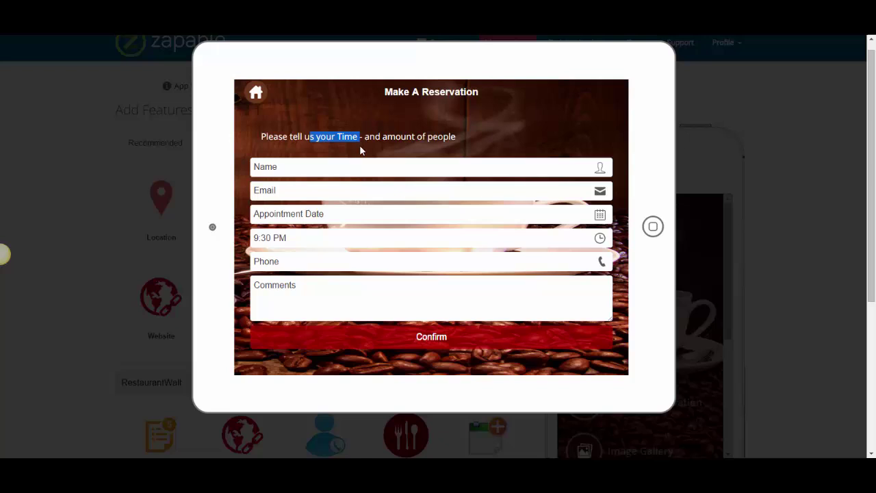
pyautogui.click(343, 169)
pyautogui.click(343, 192)
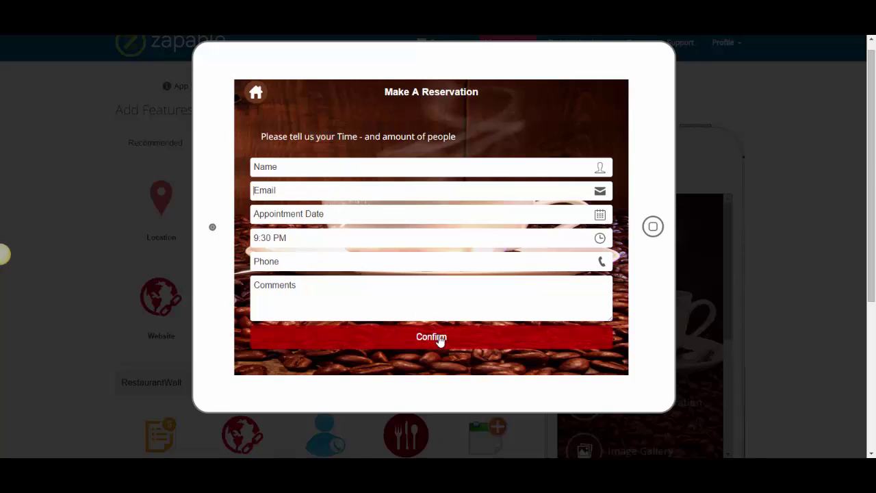
pyautogui.click(266, 100)
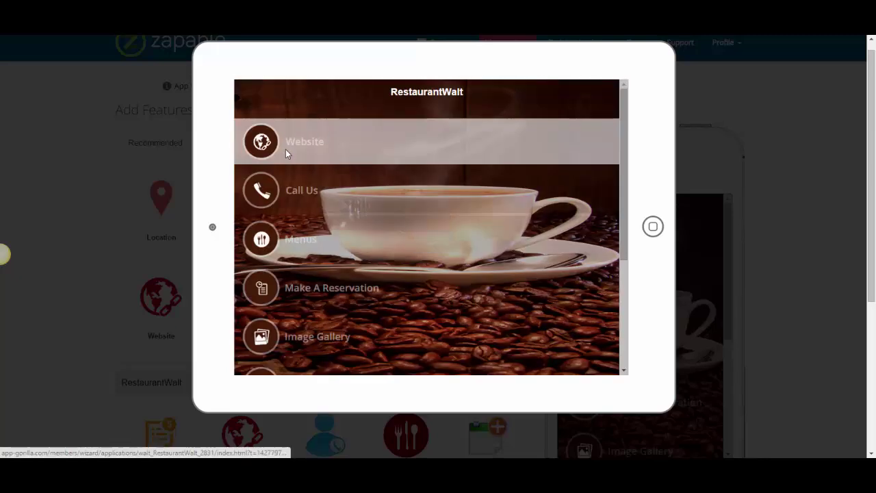
pyautogui.click(286, 152)
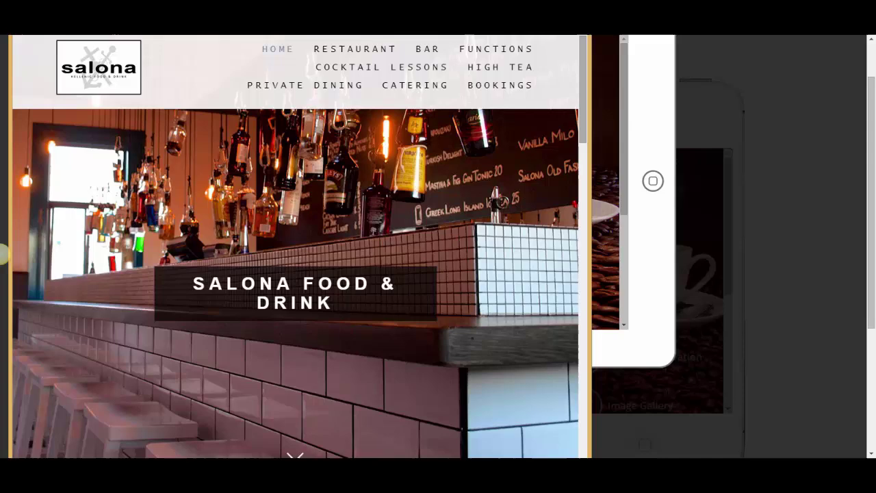
pyautogui.click(582, 108)
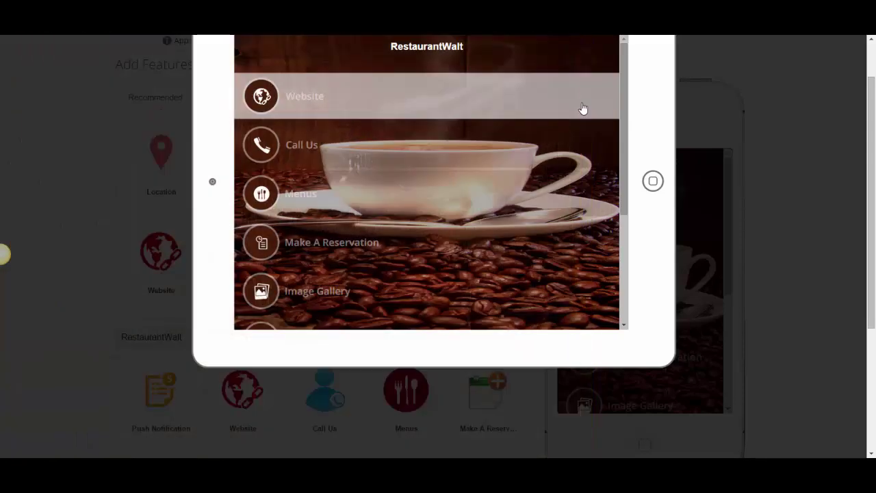
pyautogui.scroll(2, 548, 133)
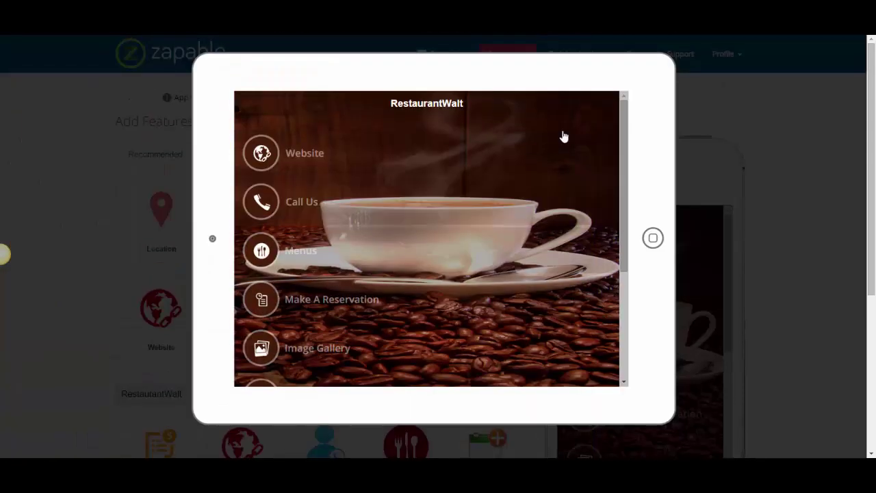
pyautogui.click(755, 192)
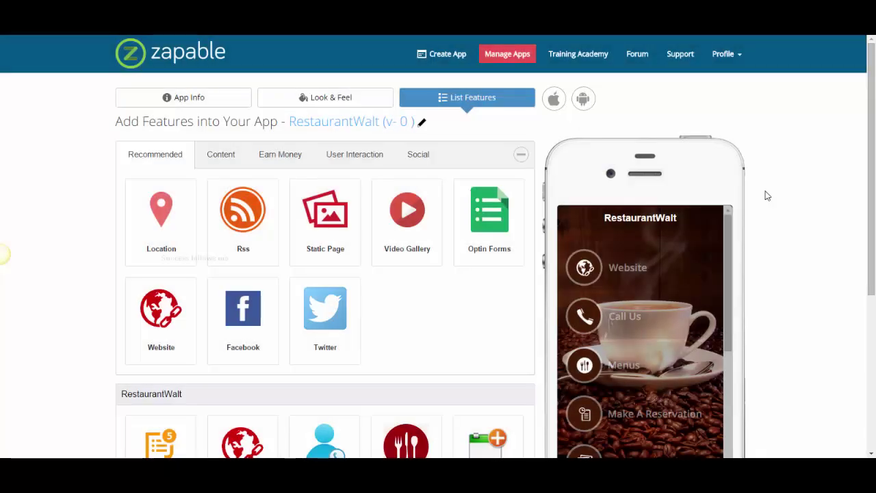